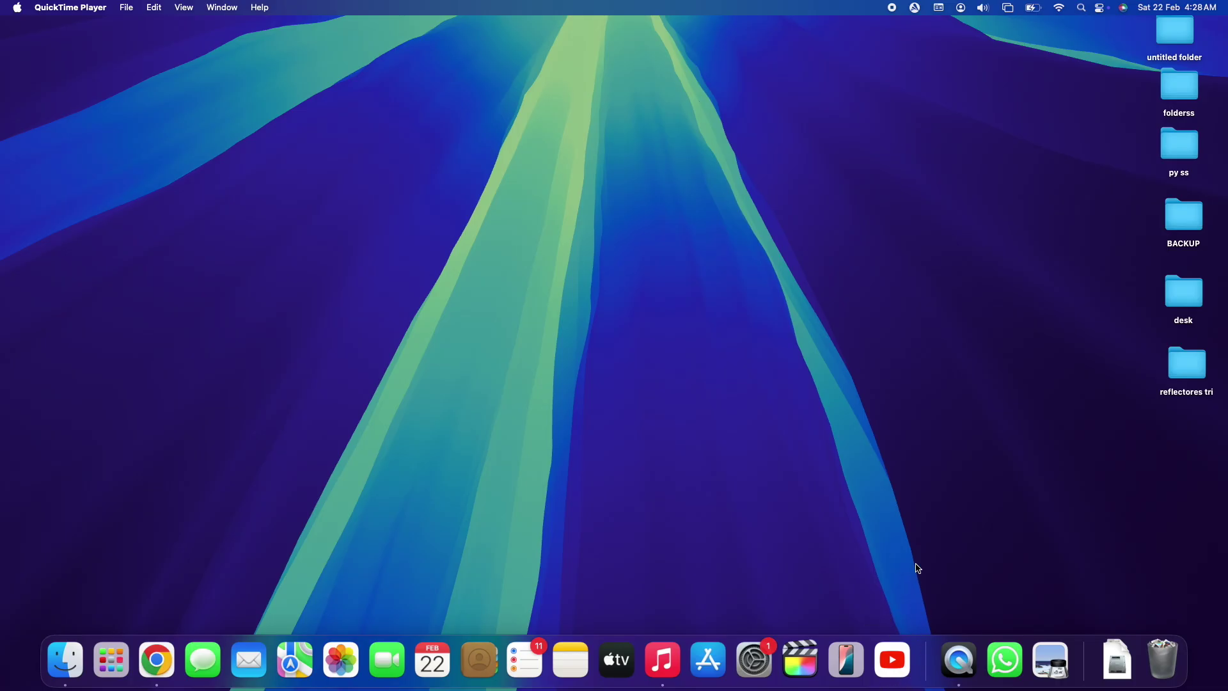
Step: Launch the existing YouTube web app from the Dock and reposition its window
{"action": "left_click", "coordinate": [895, 662]}
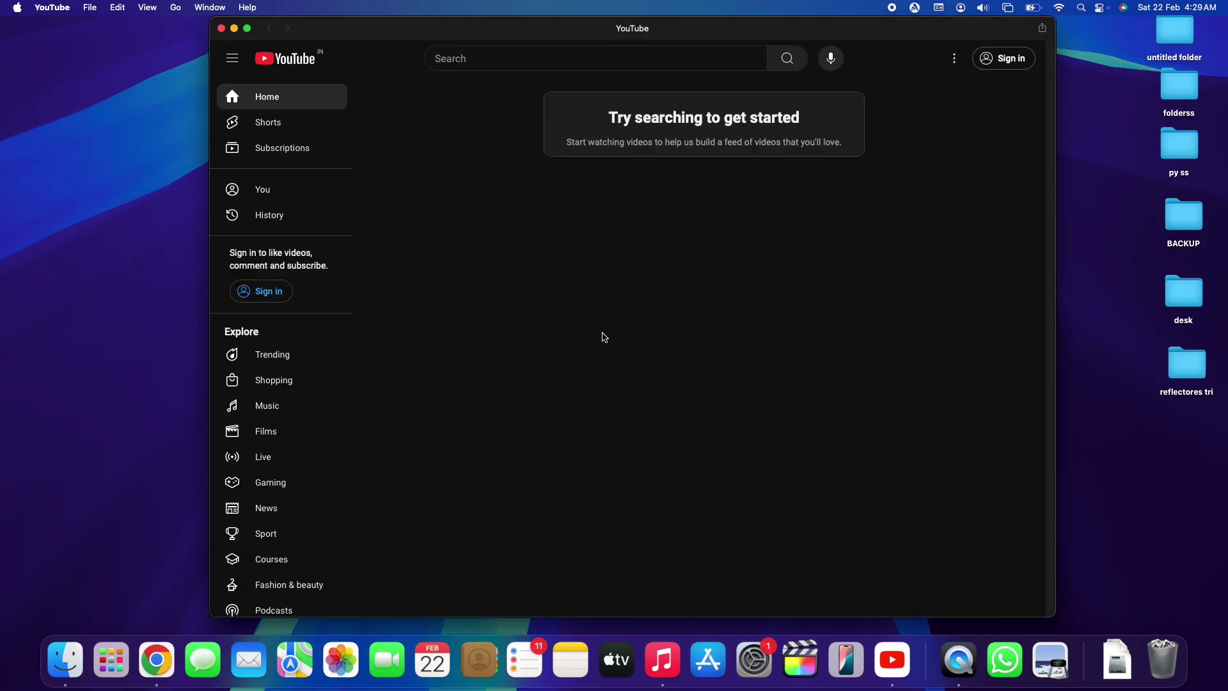
{"action": "left_click_drag", "start_coordinate": [657, 29], "coordinate": [632, 20]}
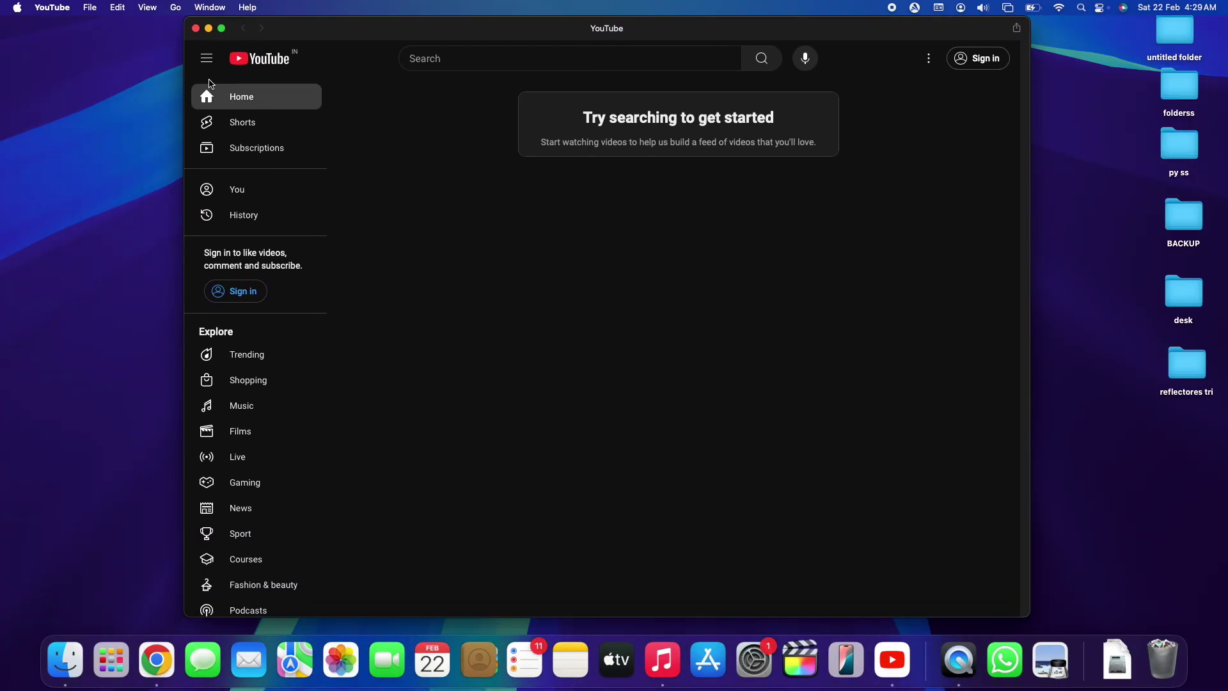
{"action": "left_click", "coordinate": [49, 5]}
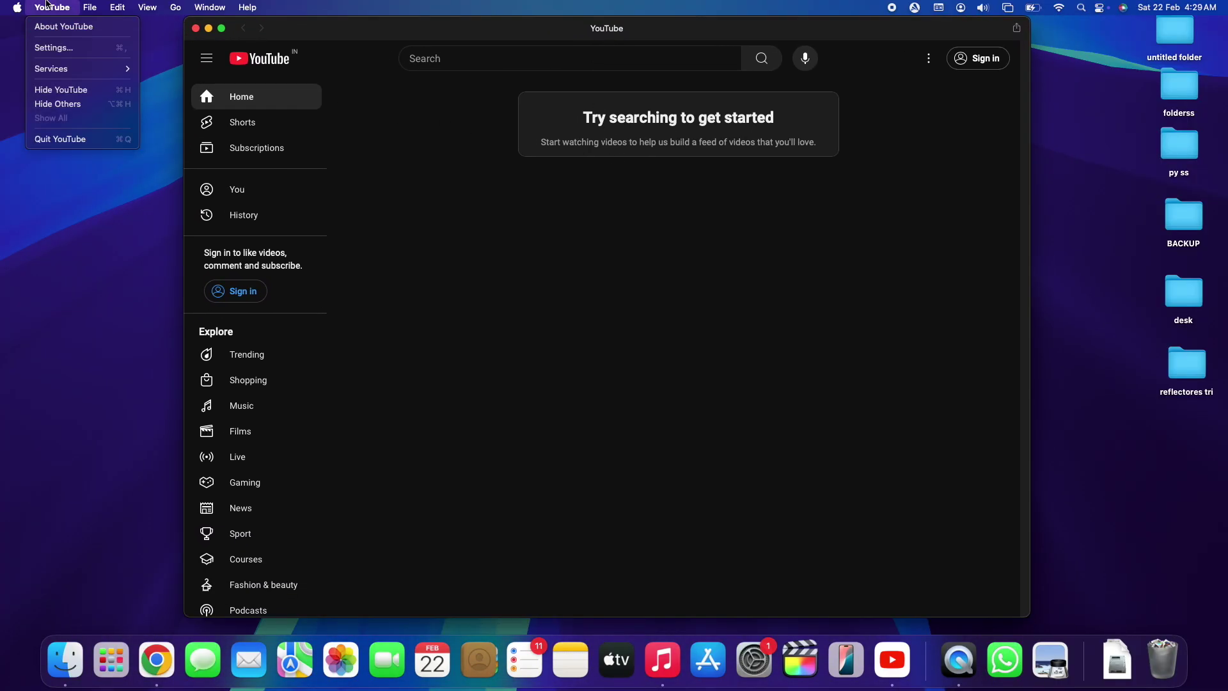
{"action": "left_click", "coordinate": [50, 5]}
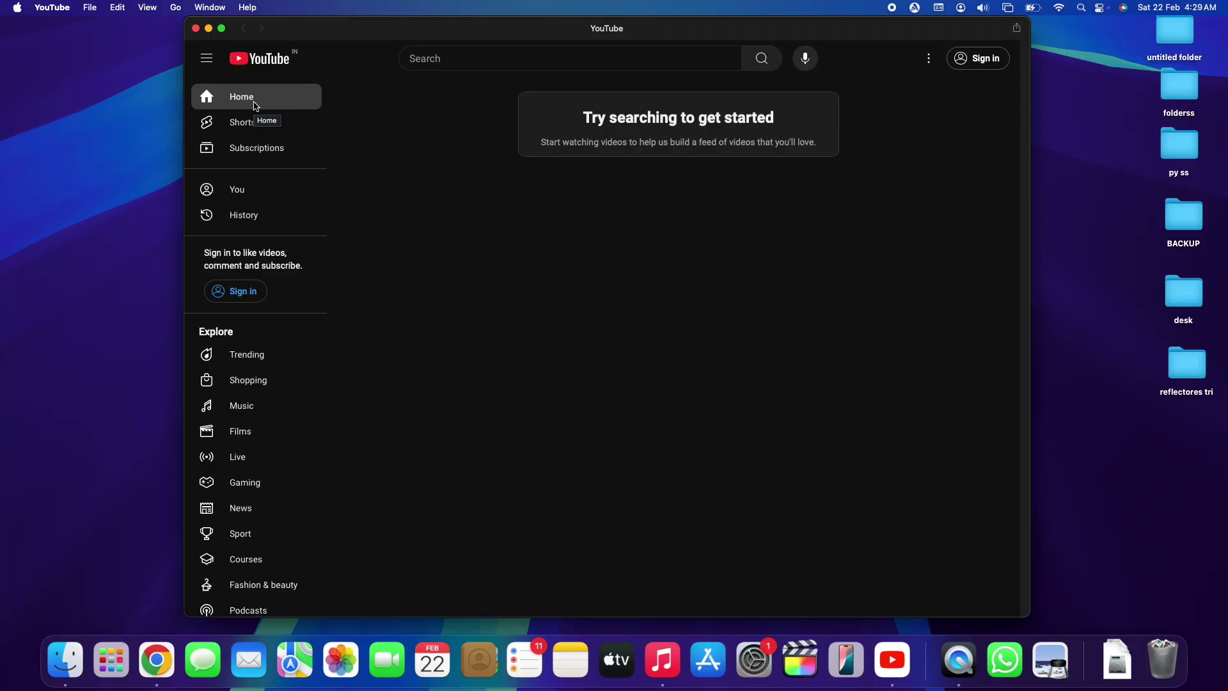
Step: Browse the Shorts, Trending, Shopping and Music pages in the YouTube app
{"action": "left_click", "coordinate": [243, 131]}
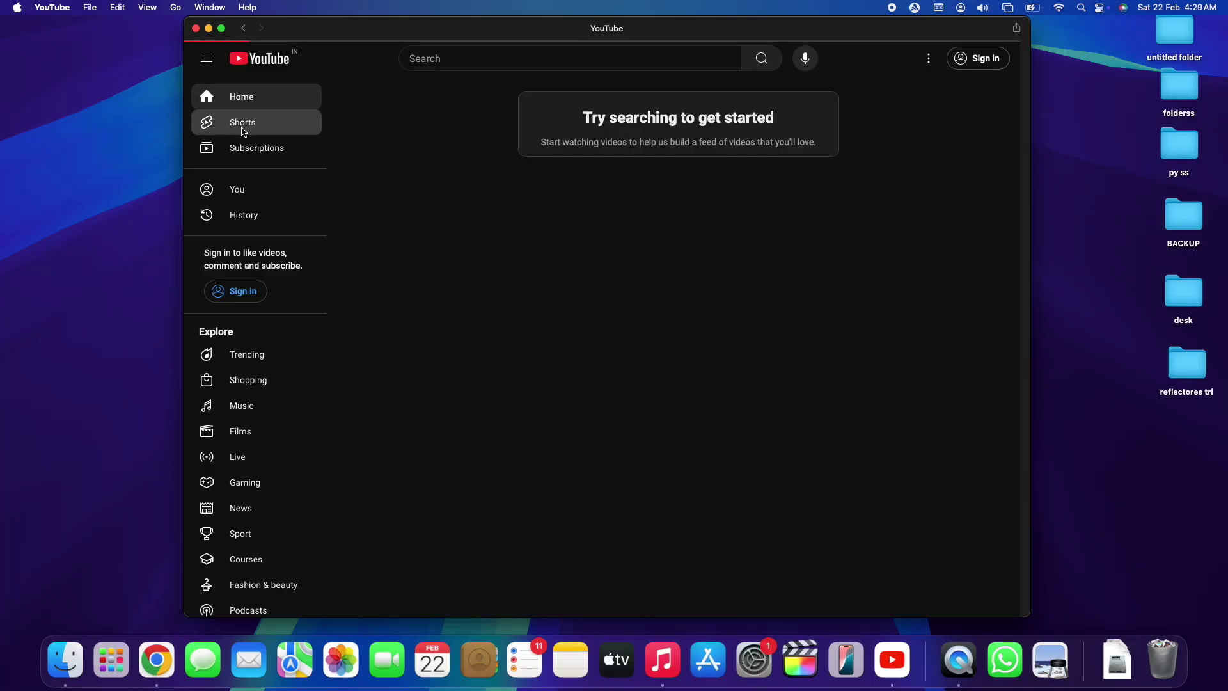
{"action": "left_click", "coordinate": [243, 365]}
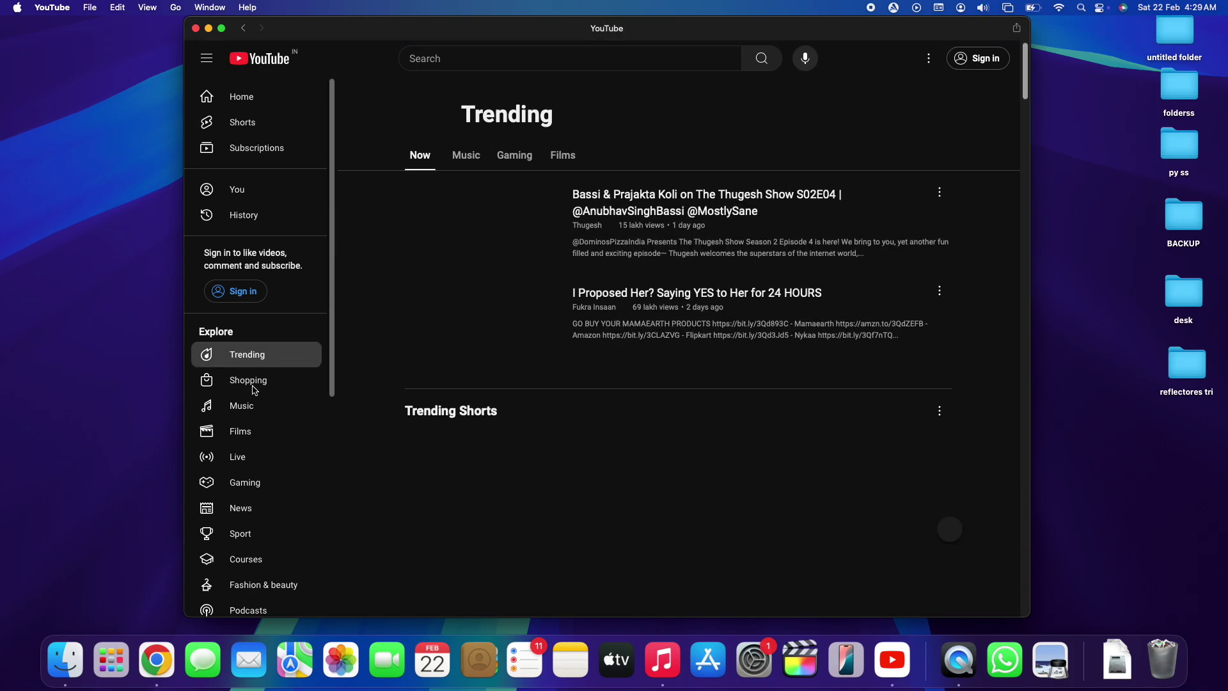
{"action": "left_click", "coordinate": [254, 381]}
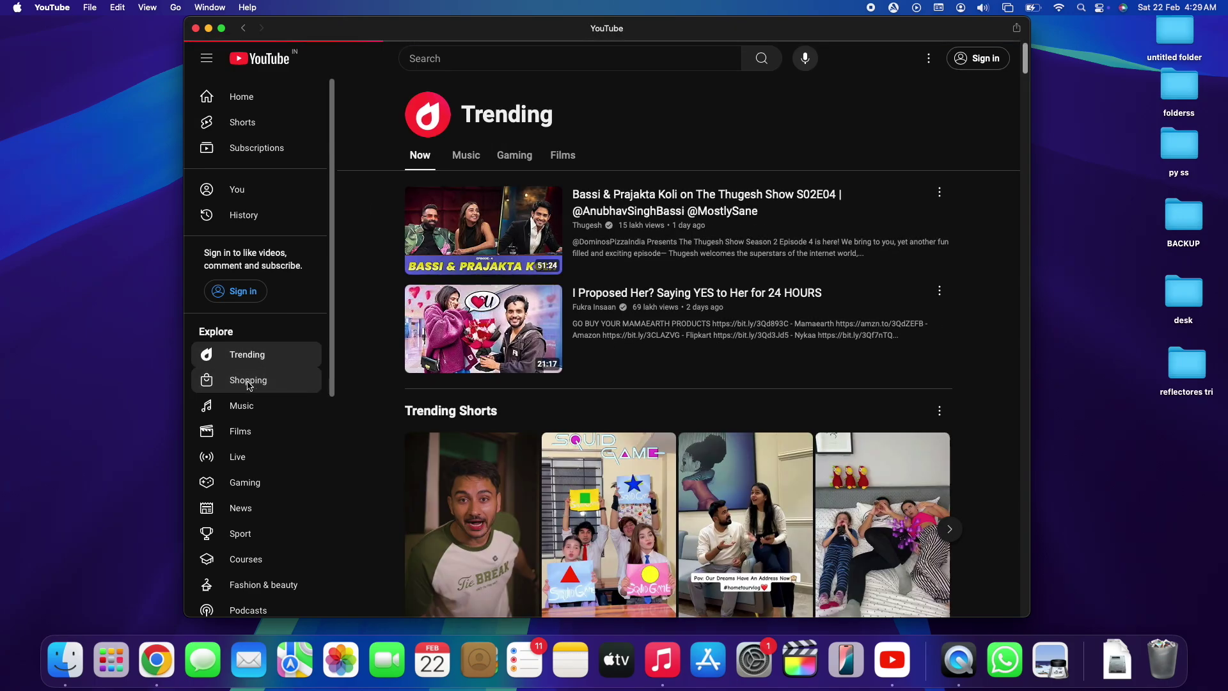
{"action": "left_click", "coordinate": [249, 408]}
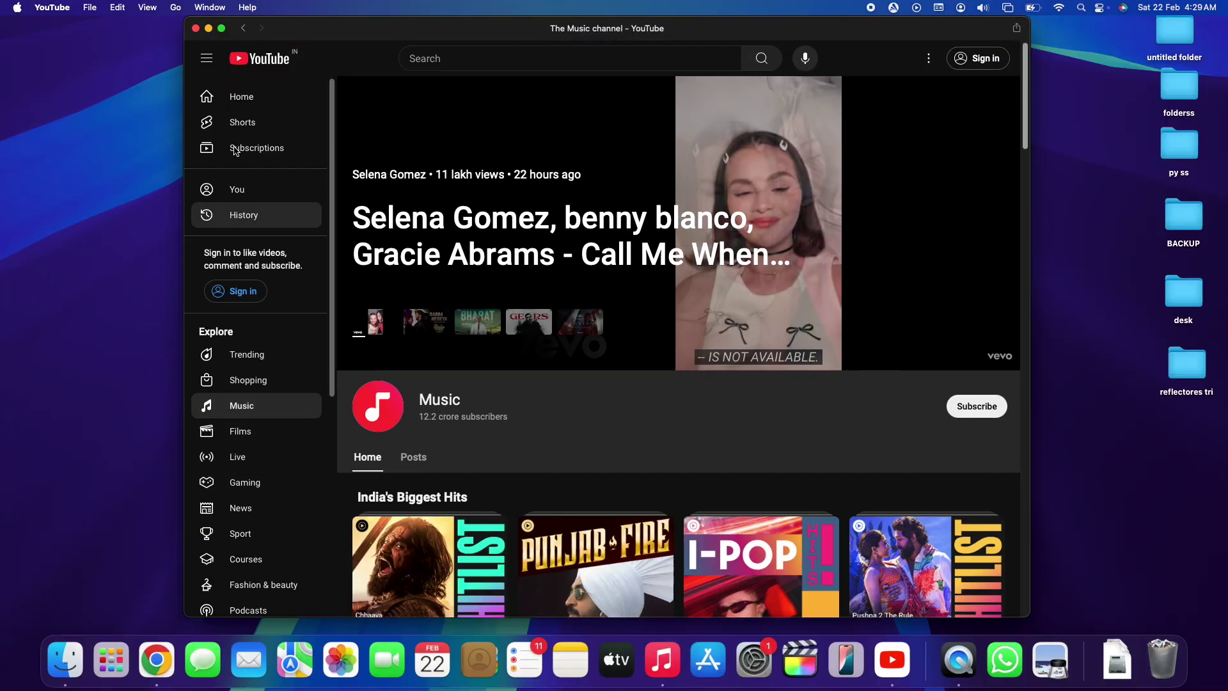
Step: Search YouTube for 'drake', scroll through the results, then close the window
{"action": "left_click", "coordinate": [214, 97]}
{"action": "left_click", "coordinate": [486, 59]}
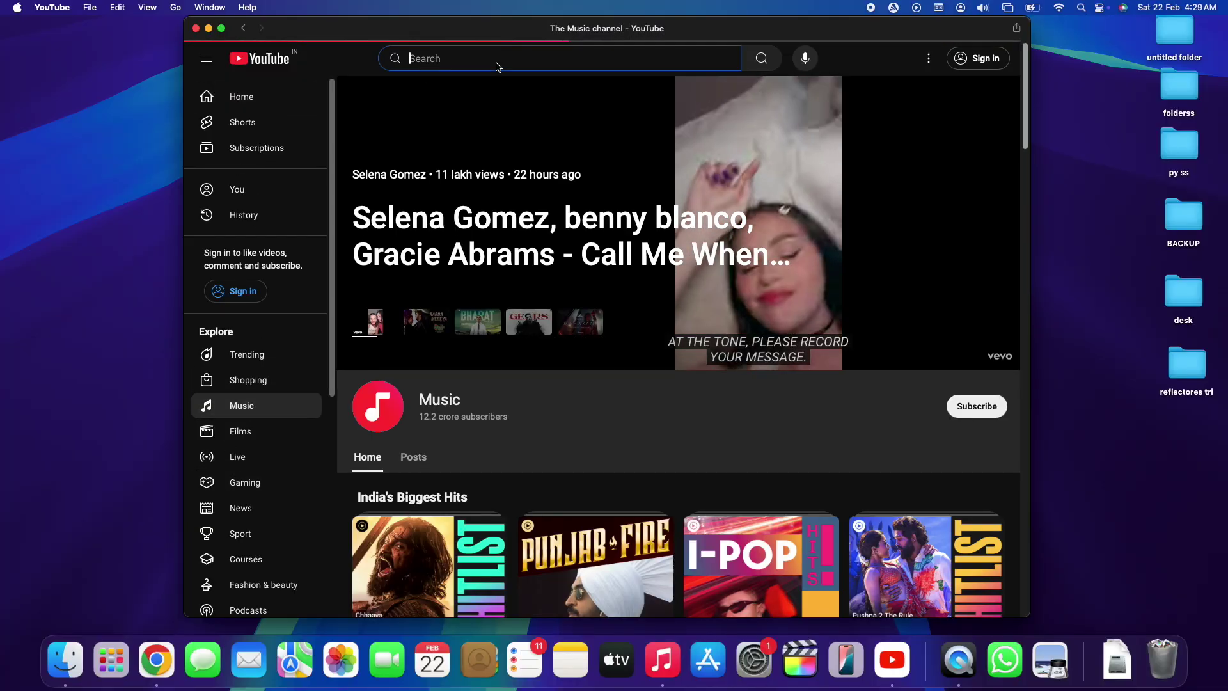
{"action": "type", "text": "drake"}
{"action": "key", "text": "Return"}
{"action": "scroll", "coordinate": [771, 423], "scroll_direction": "down", "scroll_amount": 10}
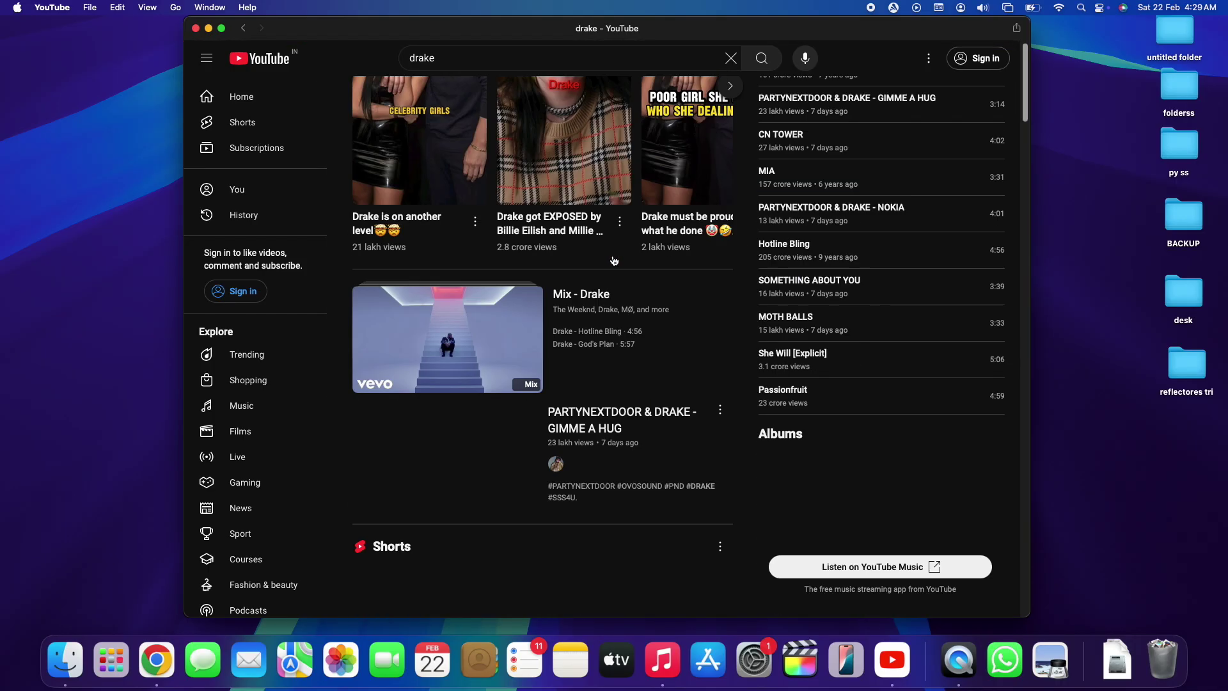
{"action": "scroll", "coordinate": [691, 295], "scroll_direction": "down", "scroll_amount": 5}
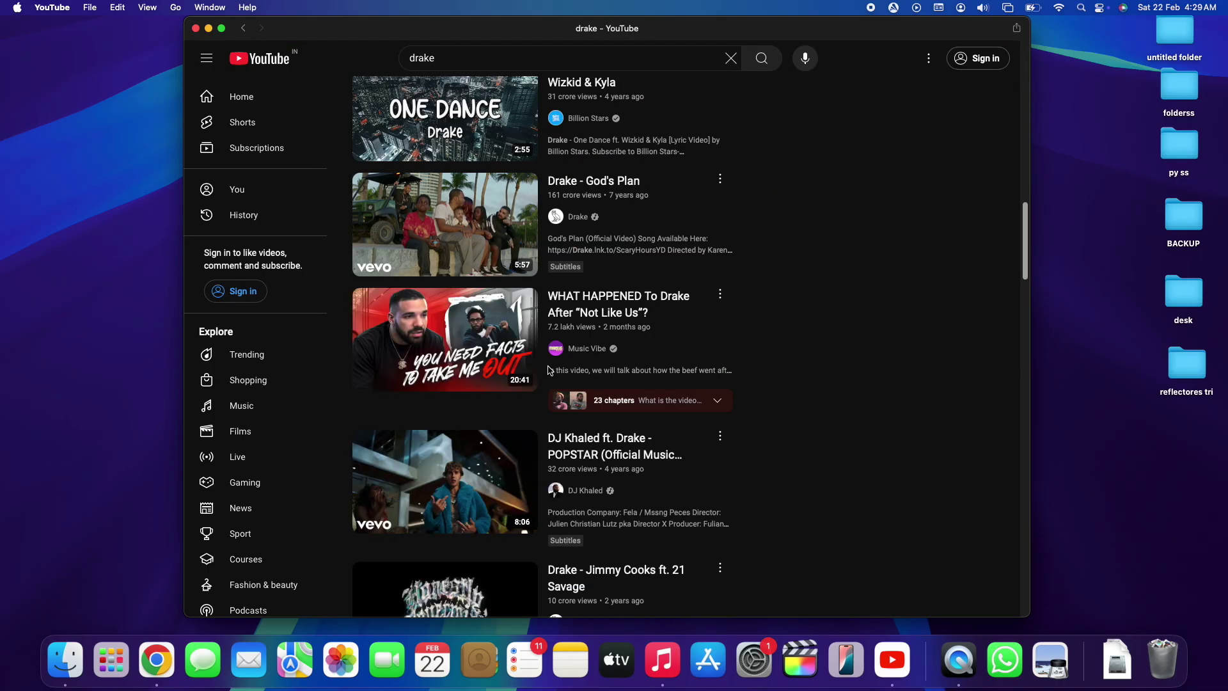
{"action": "scroll", "coordinate": [640, 333], "scroll_direction": "up", "scroll_amount": 15}
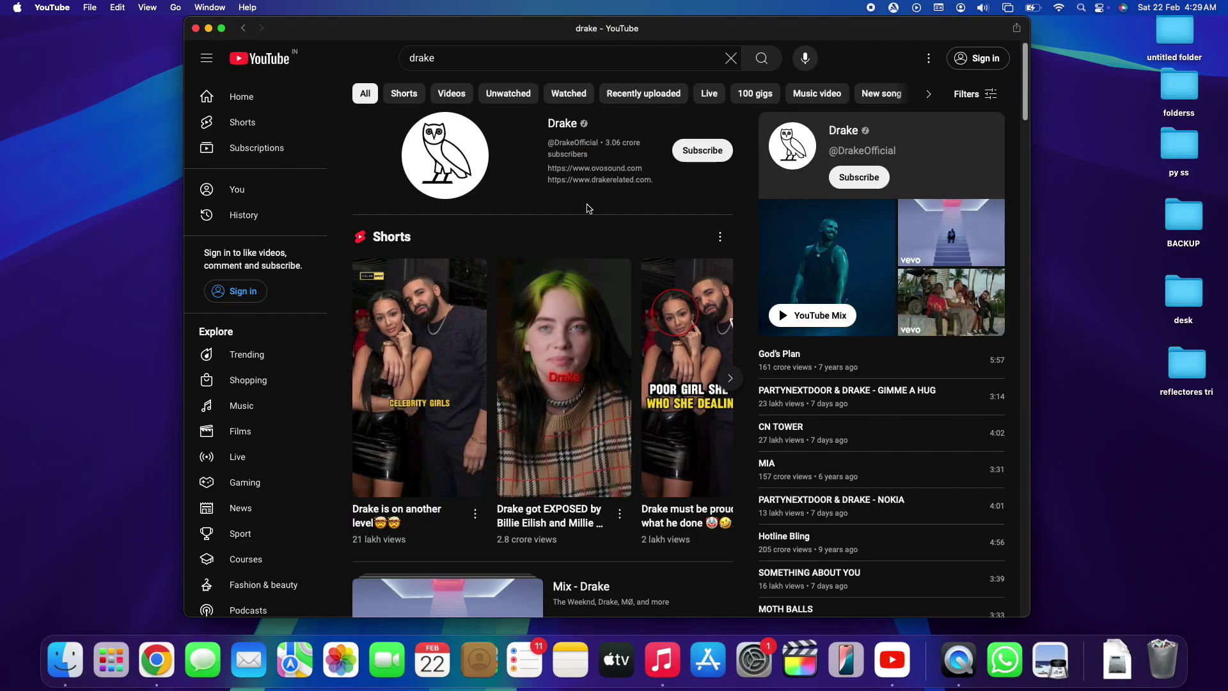
{"action": "left_click", "coordinate": [196, 29]}
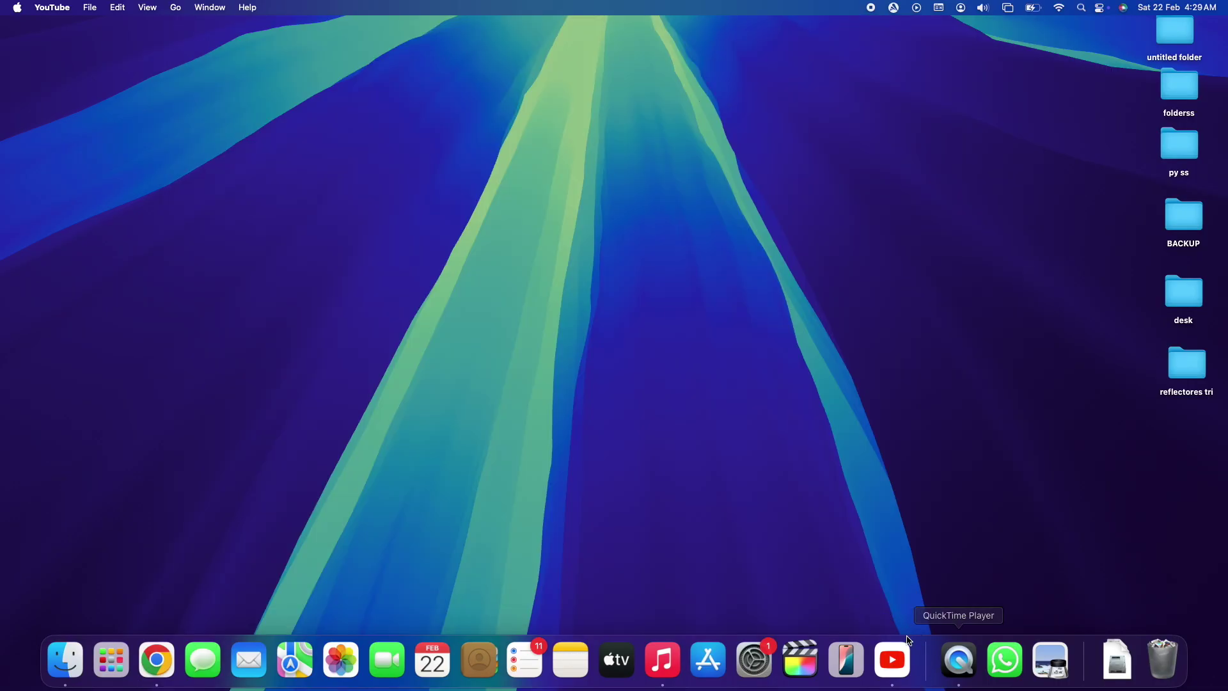
Step: Find the YouTube app in Launchpad, launch it, then close its window
{"action": "left_click", "coordinate": [116, 651]}
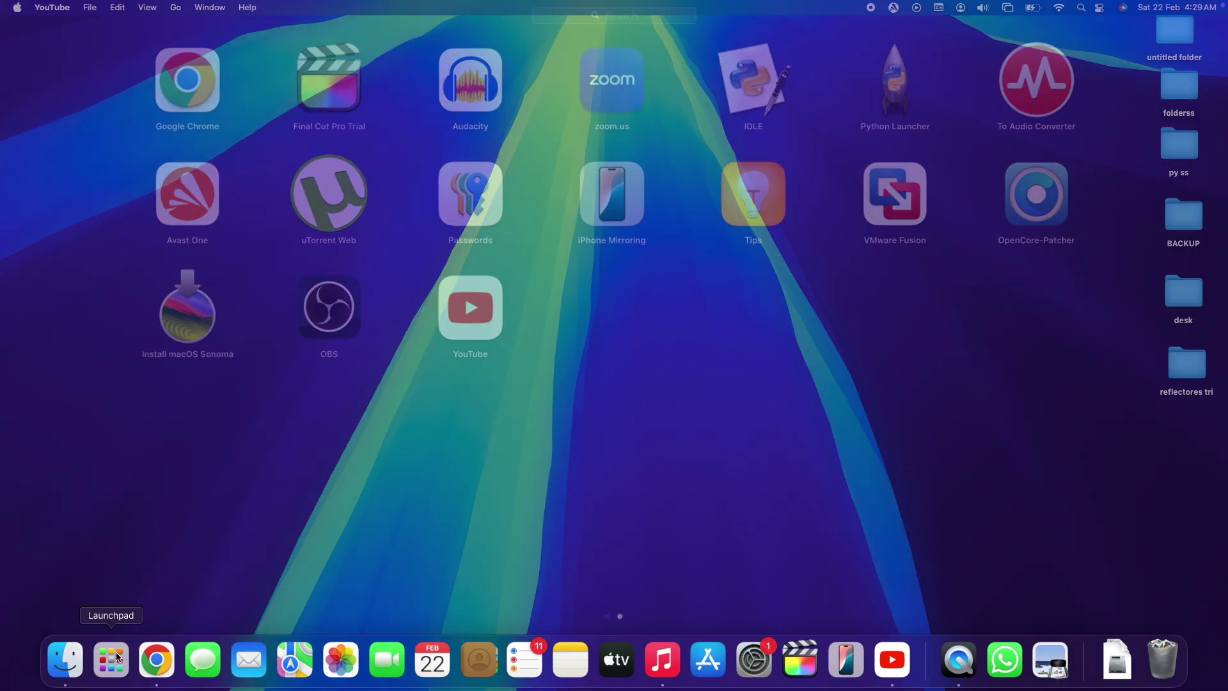
{"action": "scroll", "coordinate": [404, 316], "scroll_direction": "left", "scroll_amount": 3}
{"action": "scroll", "coordinate": [520, 166], "scroll_direction": "right", "scroll_amount": 3}
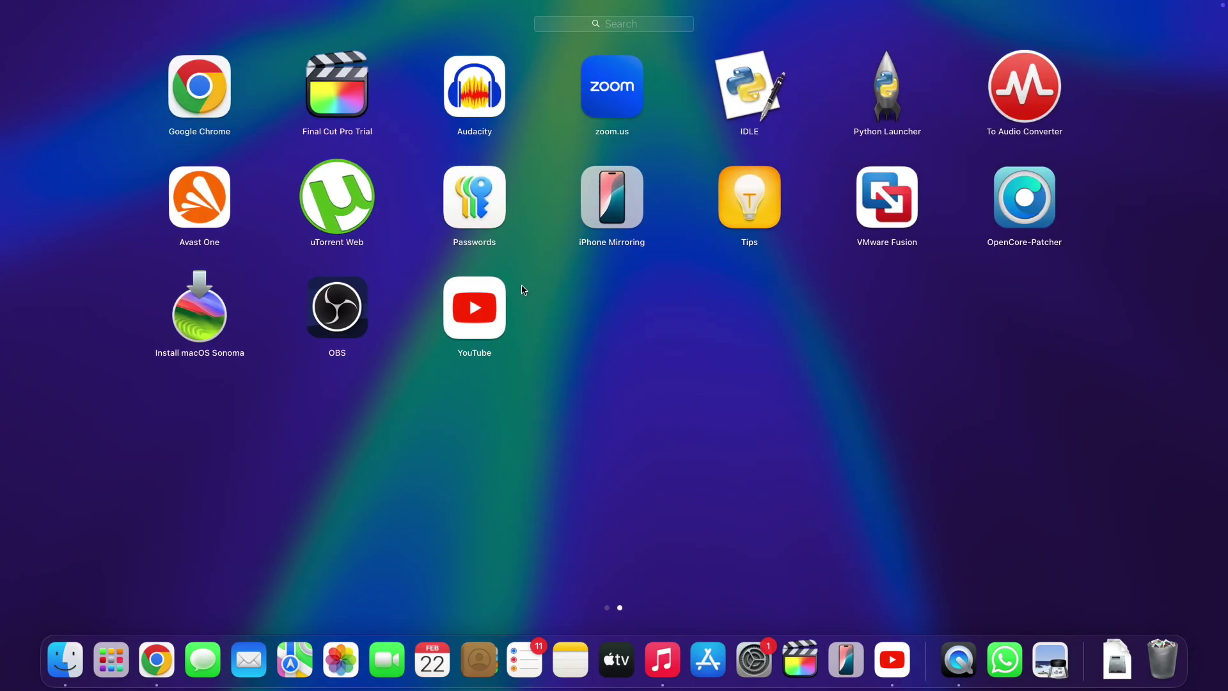
{"action": "left_click", "coordinate": [482, 315]}
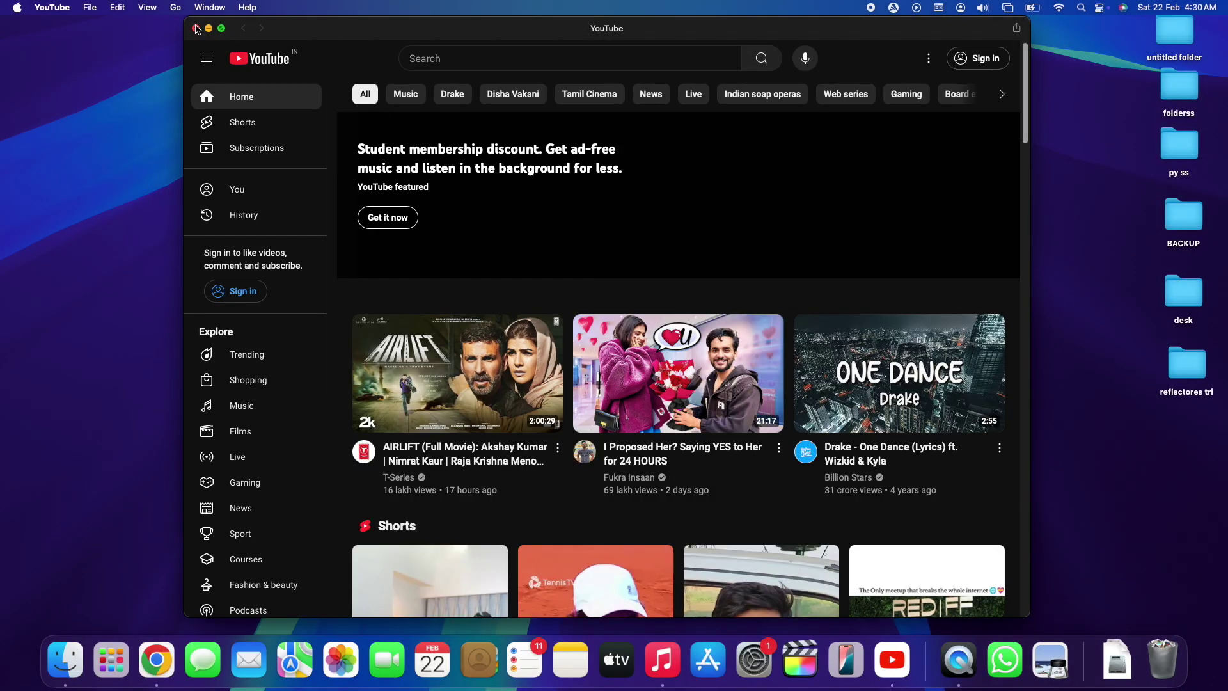
{"action": "left_click", "coordinate": [195, 29]}
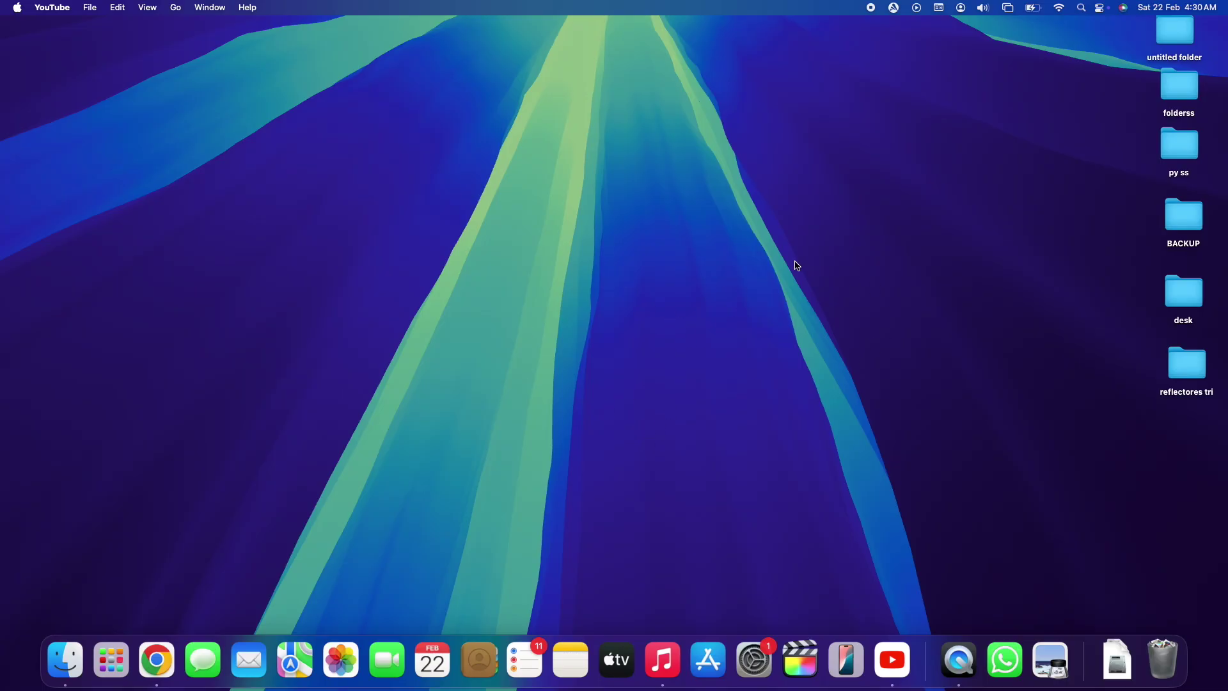
Step: Search the App Store for 'youtube', browse the results, then close the App Store
{"action": "left_click", "coordinate": [708, 659]}
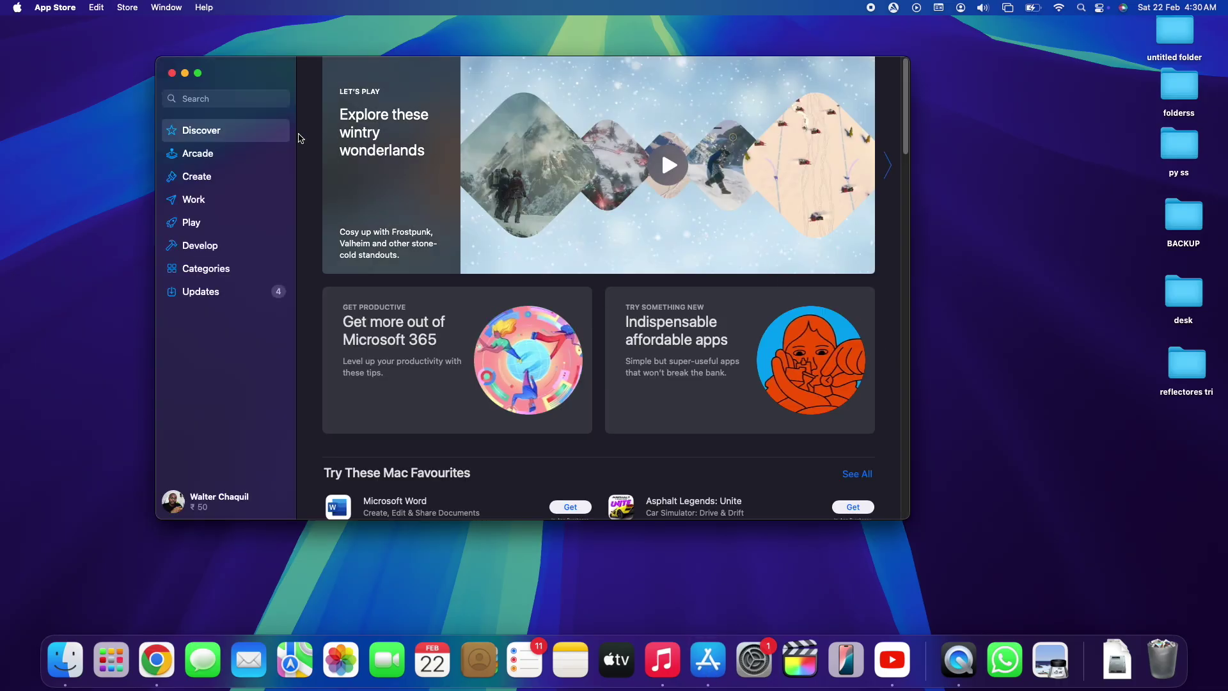
{"action": "left_click", "coordinate": [246, 102]}
{"action": "type", "text": "youtube"}
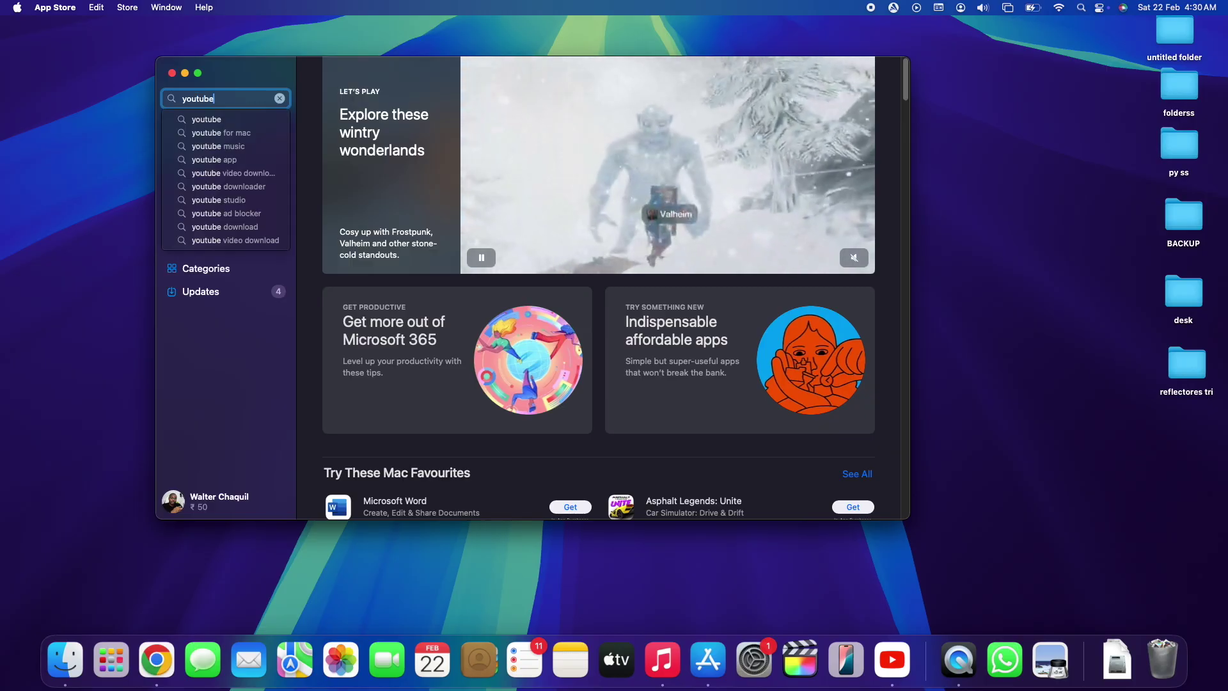
{"action": "key", "text": "Return"}
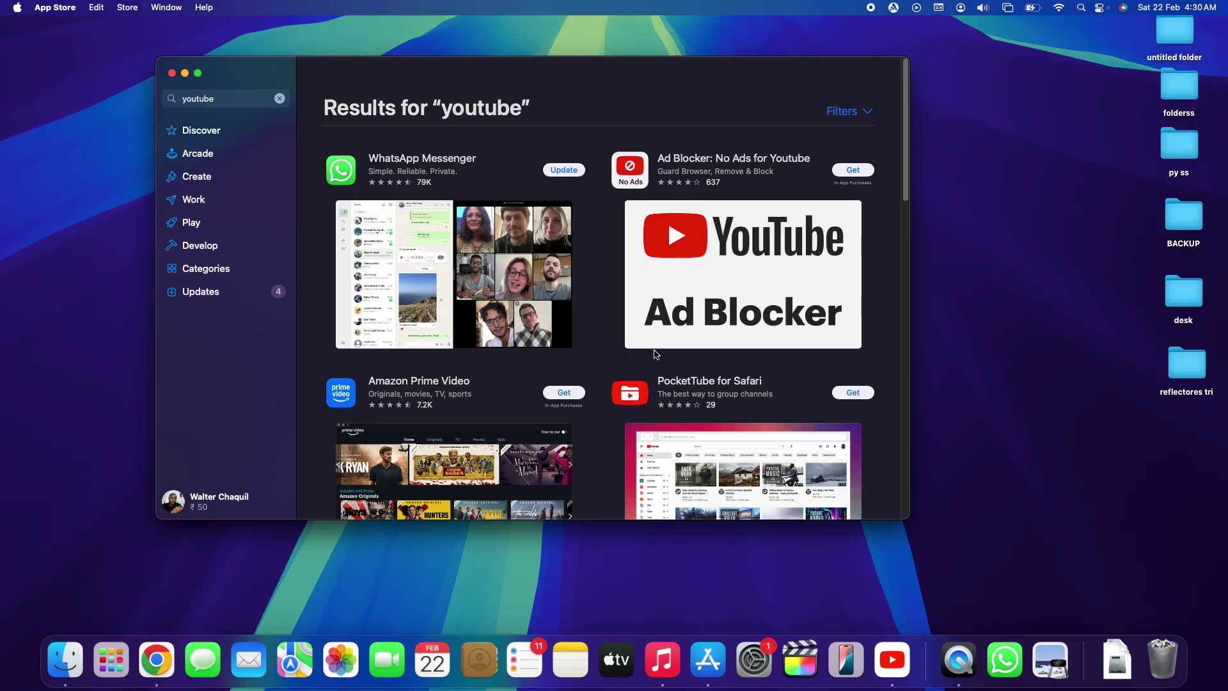
{"action": "left_click_drag", "start_coordinate": [907, 118], "coordinate": [907, 337]}
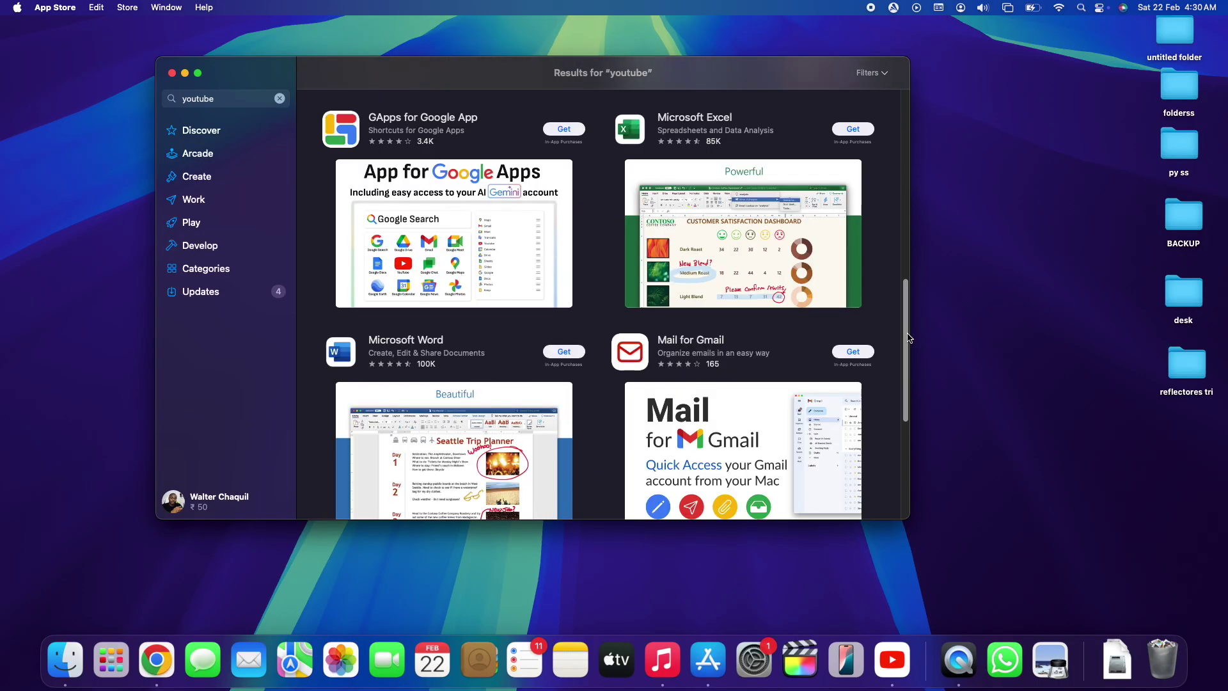
{"action": "scroll", "coordinate": [687, 332], "scroll_direction": "down", "scroll_amount": 4}
{"action": "scroll", "coordinate": [604, 323], "scroll_direction": "up", "scroll_amount": 10}
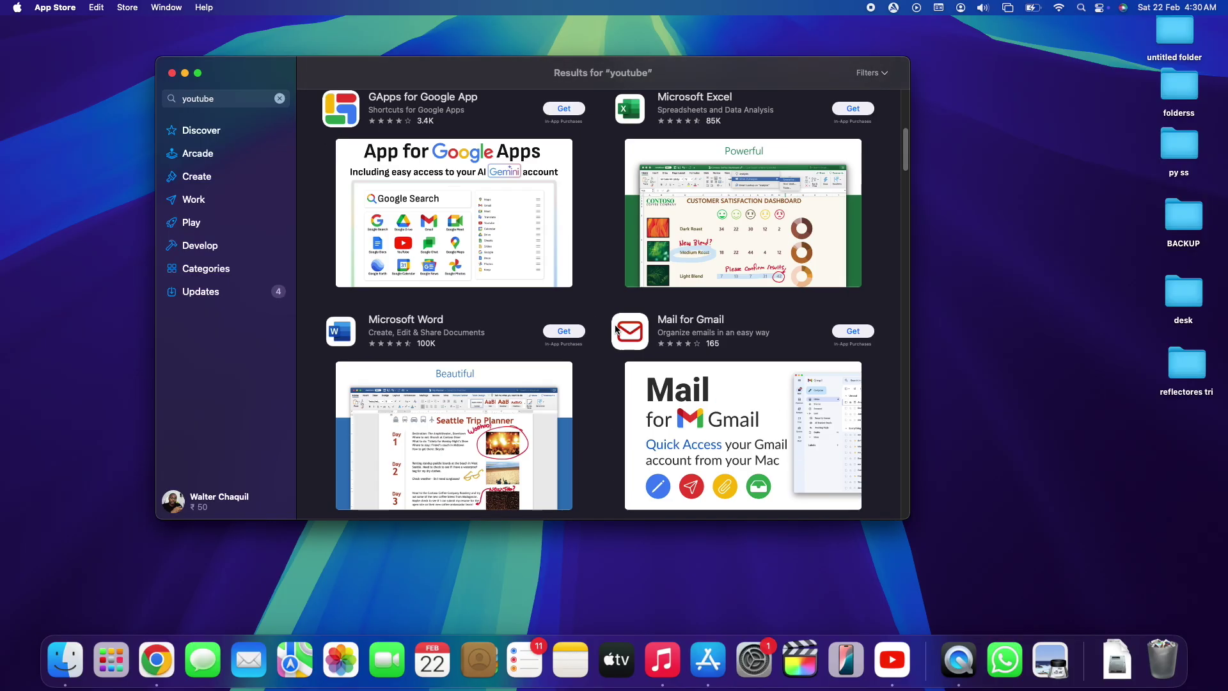
{"action": "scroll", "coordinate": [883, 163], "scroll_direction": "up", "scroll_amount": 10}
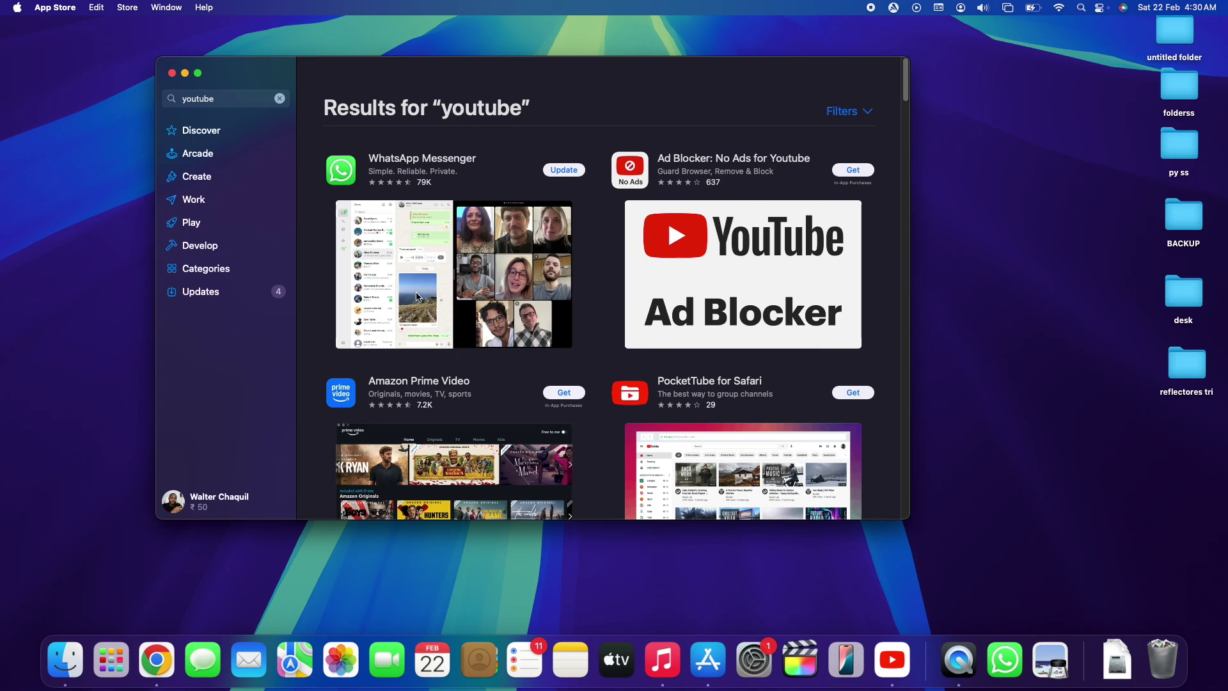
{"action": "left_click", "coordinate": [171, 74]}
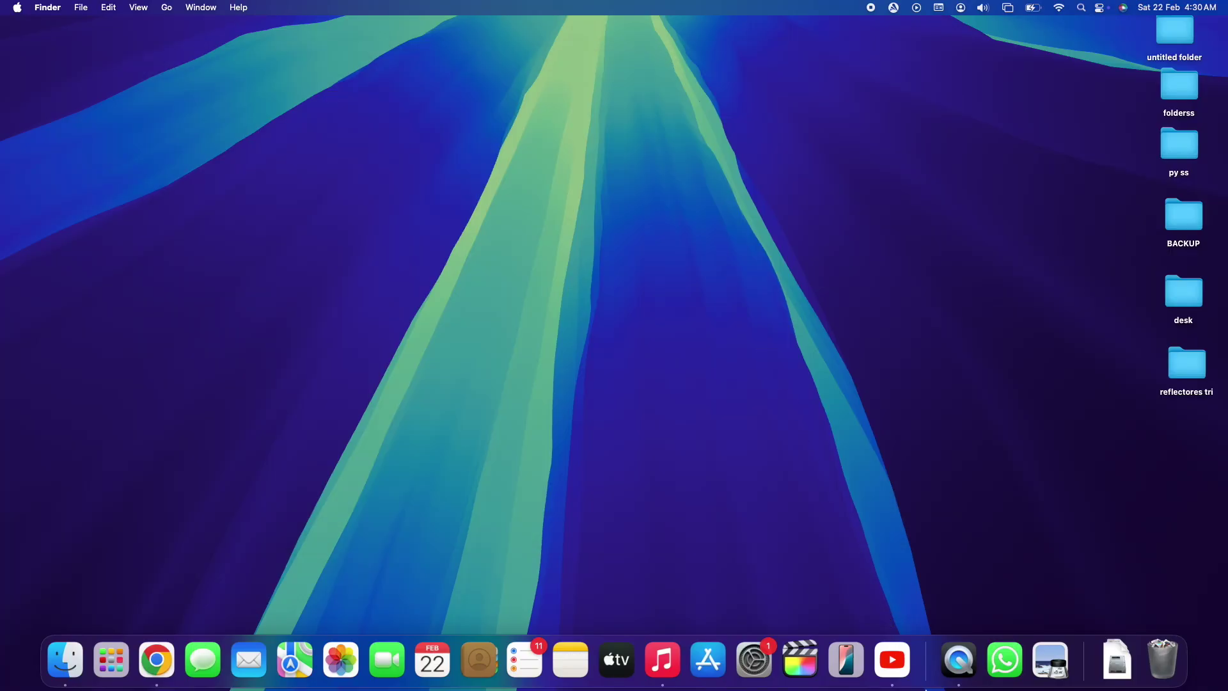
Step: Quit the YouTube web app and remove it from the Dock via Options
{"action": "right_click", "coordinate": [892, 659]}
{"action": "mouse_move", "coordinate": [925, 570]}
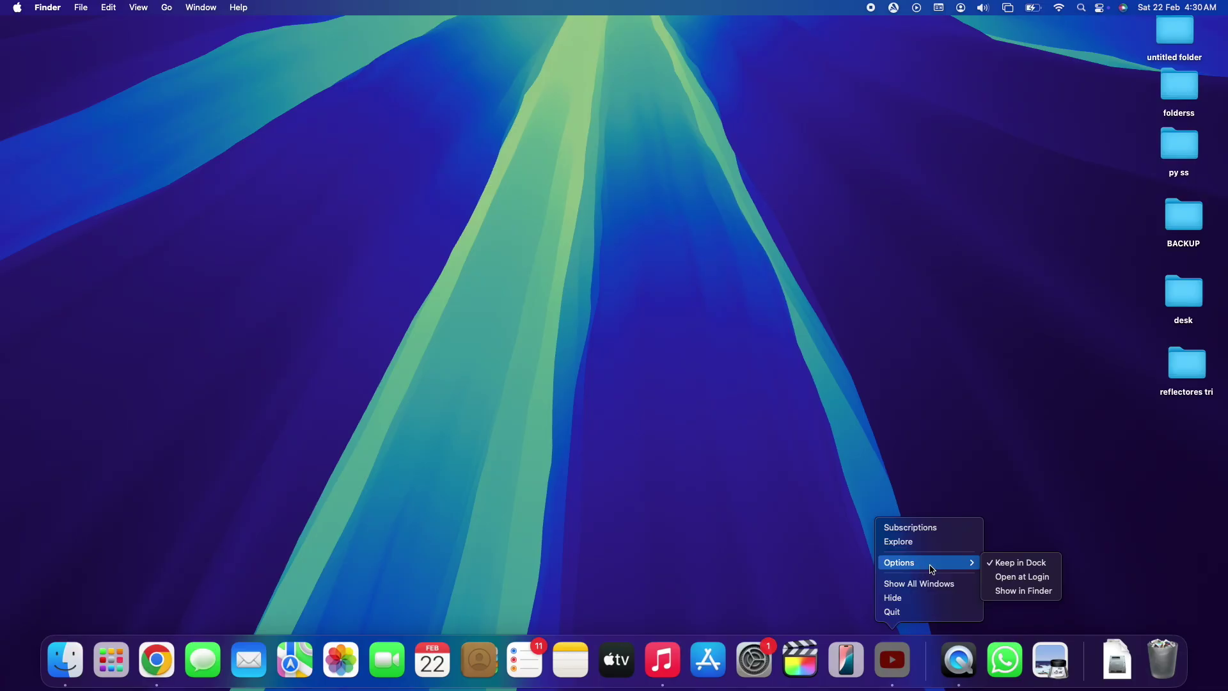
{"action": "left_click", "coordinate": [910, 616]}
{"action": "right_click", "coordinate": [892, 659]}
{"action": "mouse_move", "coordinate": [914, 571]}
{"action": "left_click", "coordinate": [1015, 568]}
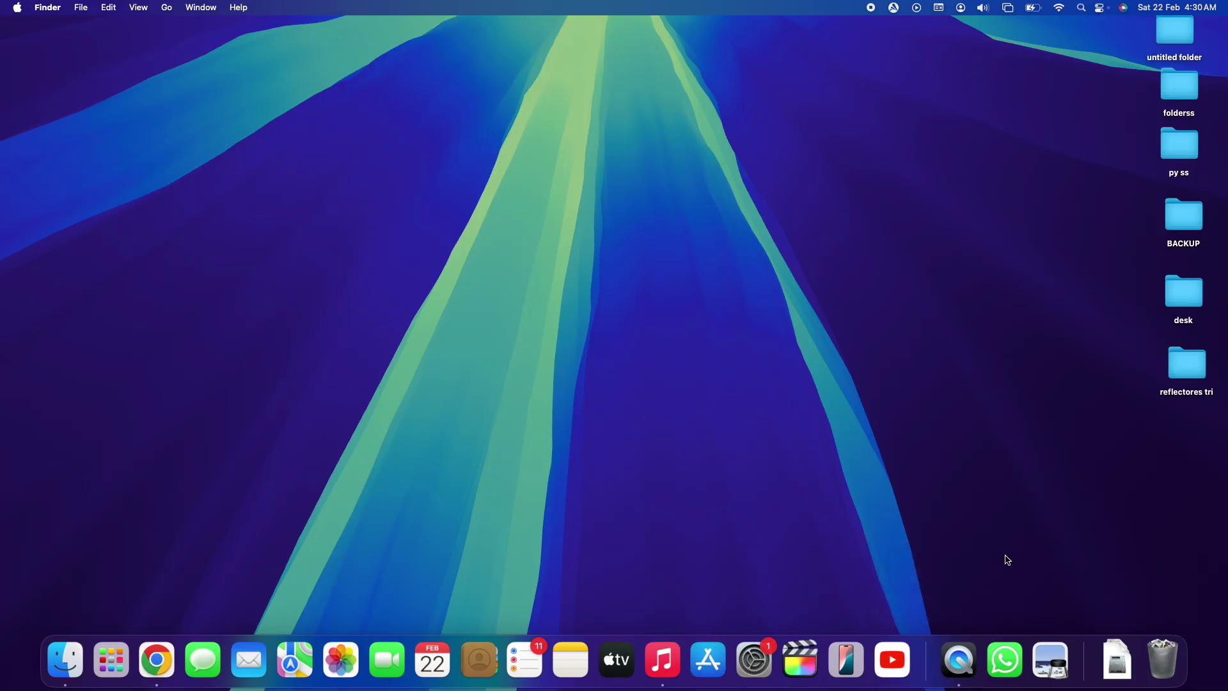
Step: Delete the YouTube web app in Launchpad, confirm, and return to the desktop
{"action": "left_click", "coordinate": [133, 659]}
{"action": "left_click", "coordinate": [479, 314]}
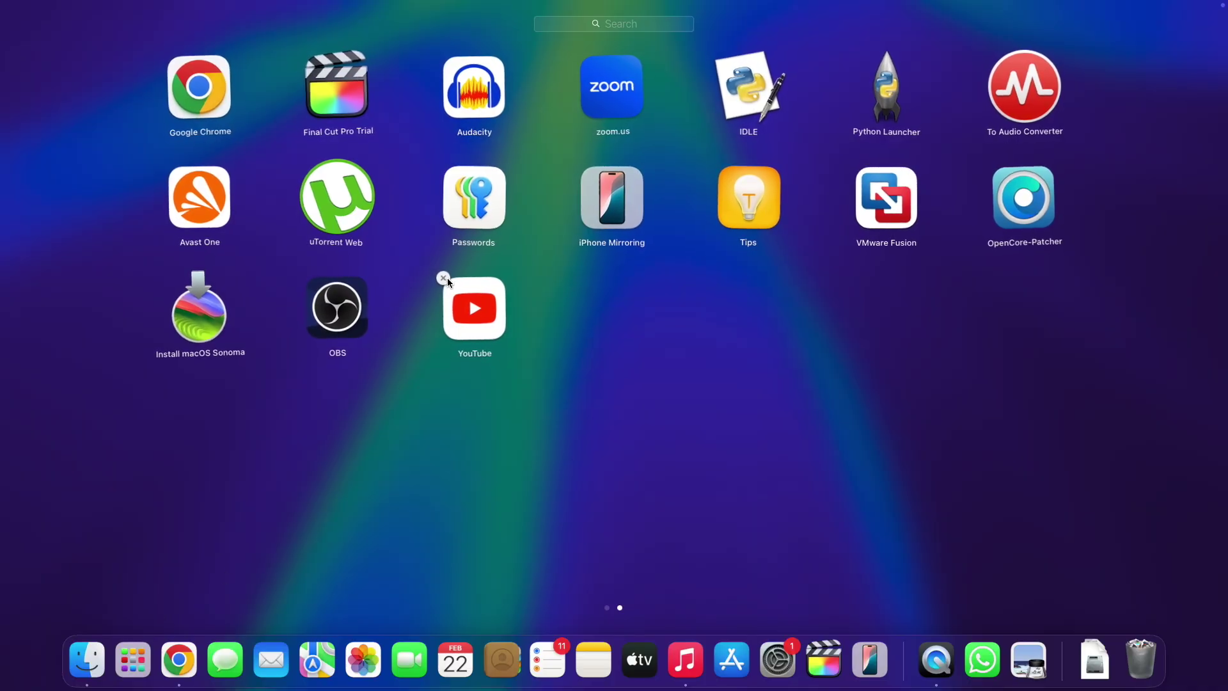
{"action": "left_click", "coordinate": [443, 277]}
{"action": "left_click", "coordinate": [570, 358]}
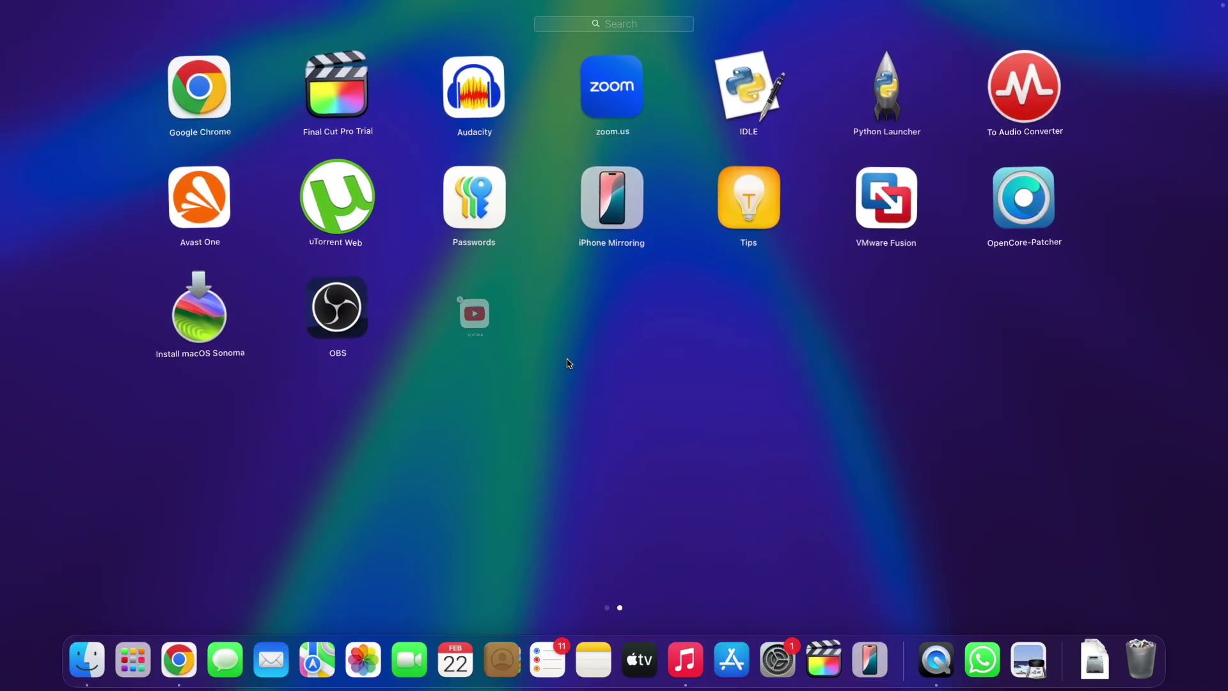
{"action": "left_click", "coordinate": [785, 428]}
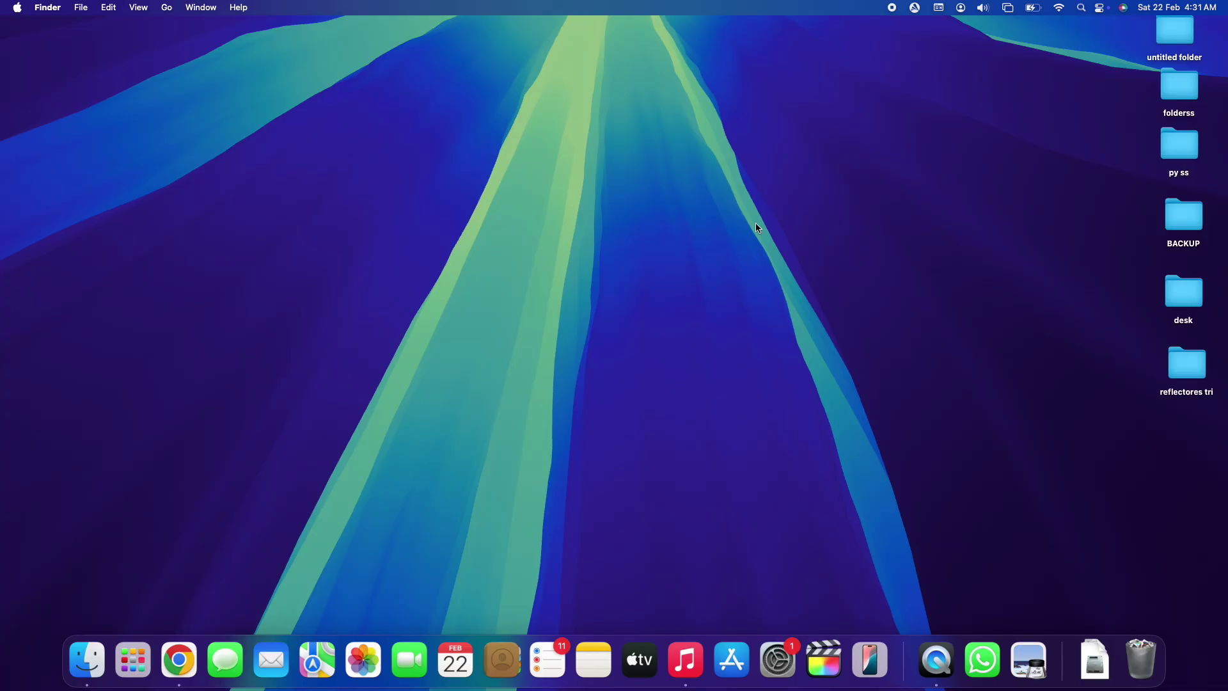
Step: Launch Safari via Spotlight and load youtube.com from the 'you' address suggestion
{"action": "left_click", "coordinate": [1082, 8]}
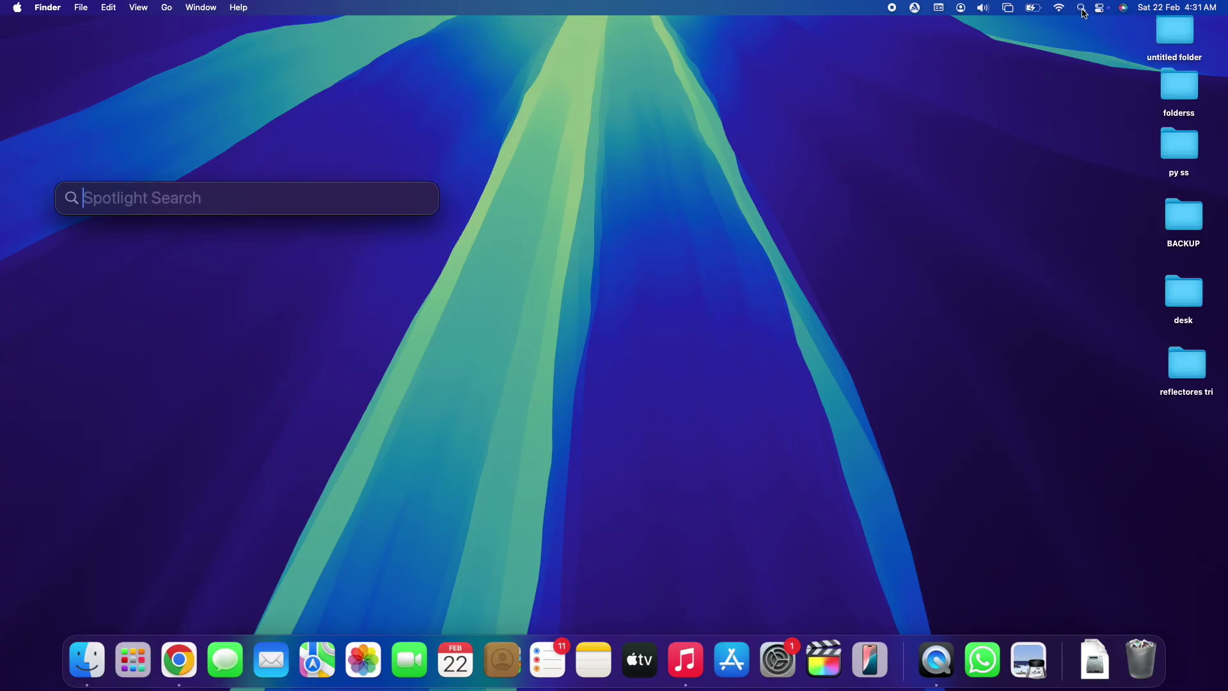
{"action": "type", "text": "safa"}
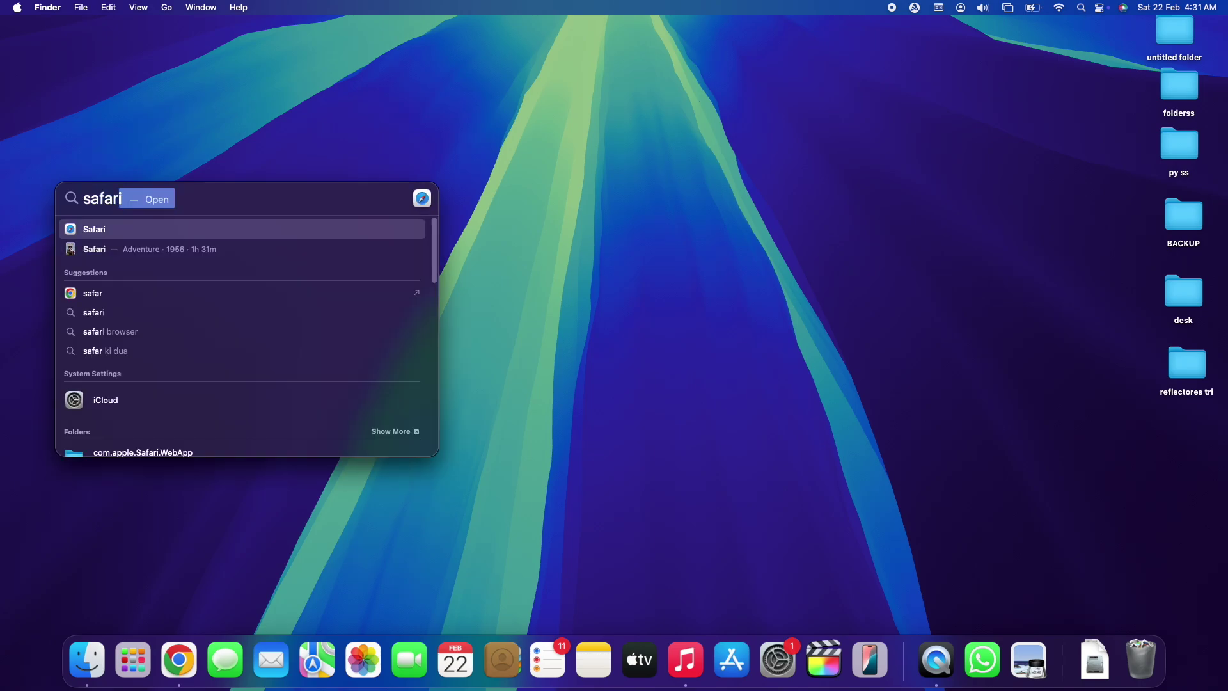
{"action": "type", "text": "ri"}
{"action": "left_click", "coordinate": [103, 230]}
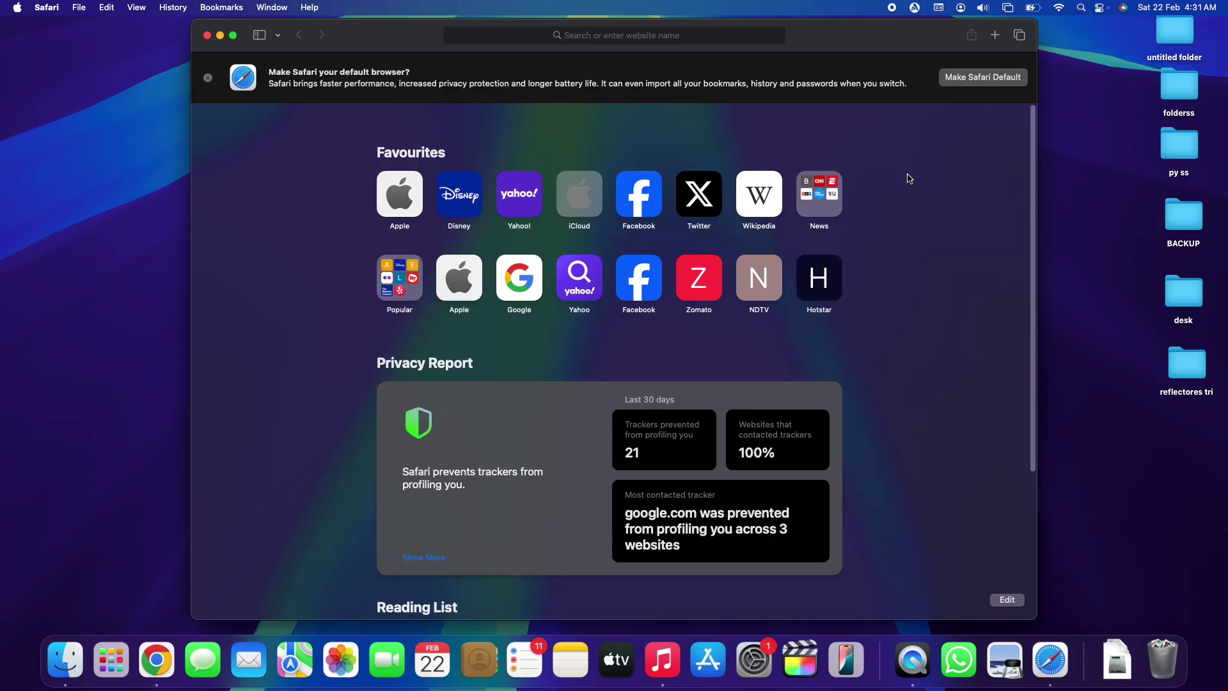
{"action": "left_click", "coordinate": [683, 43]}
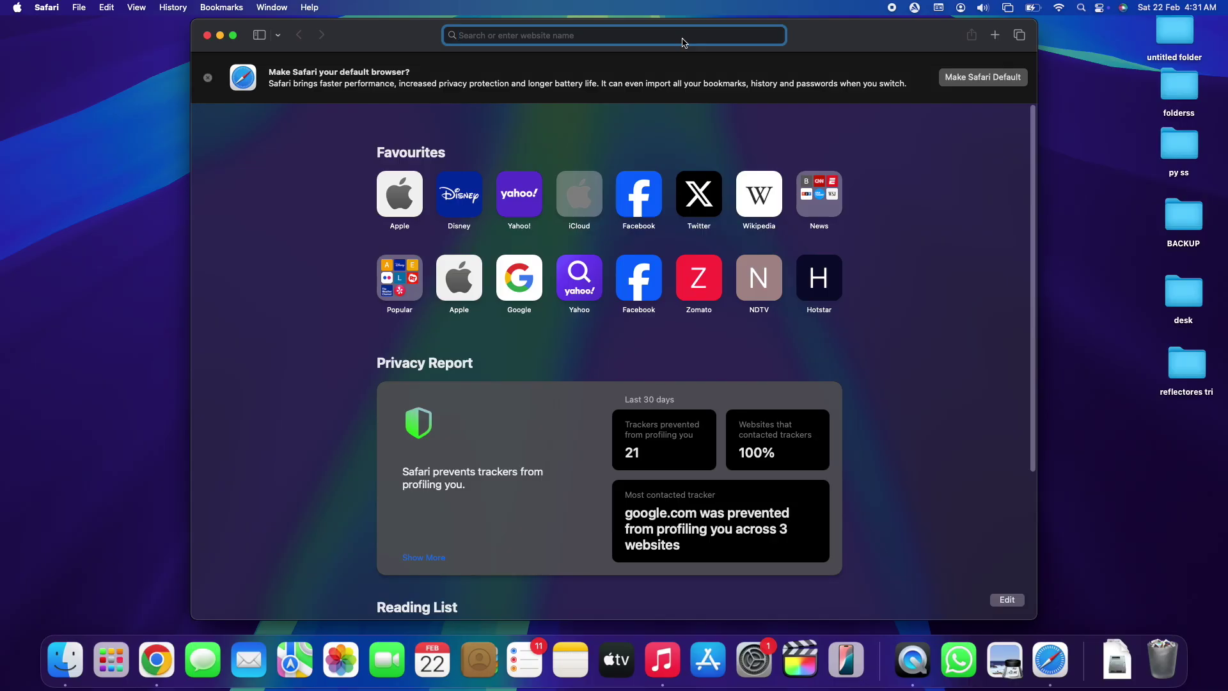
{"action": "type", "text": "you"}
{"action": "key", "text": "Return"}
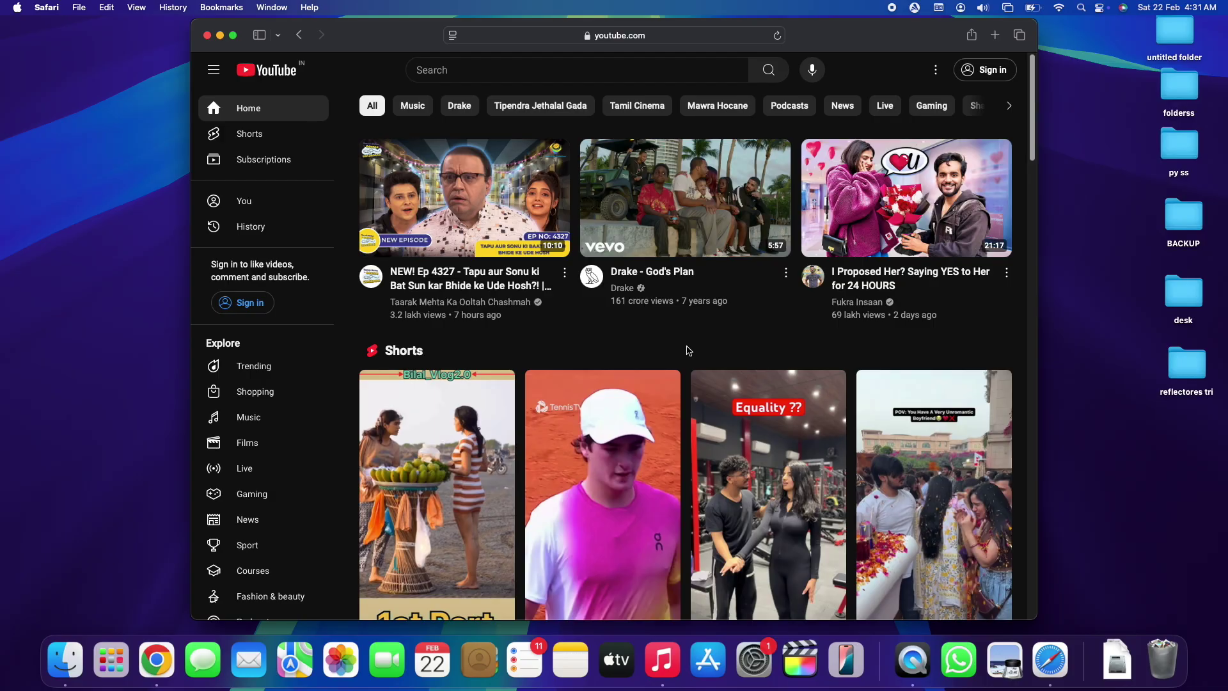
Step: Use File > Add to Dock to create a web app named 'YouTube'
{"action": "left_click", "coordinate": [79, 7]}
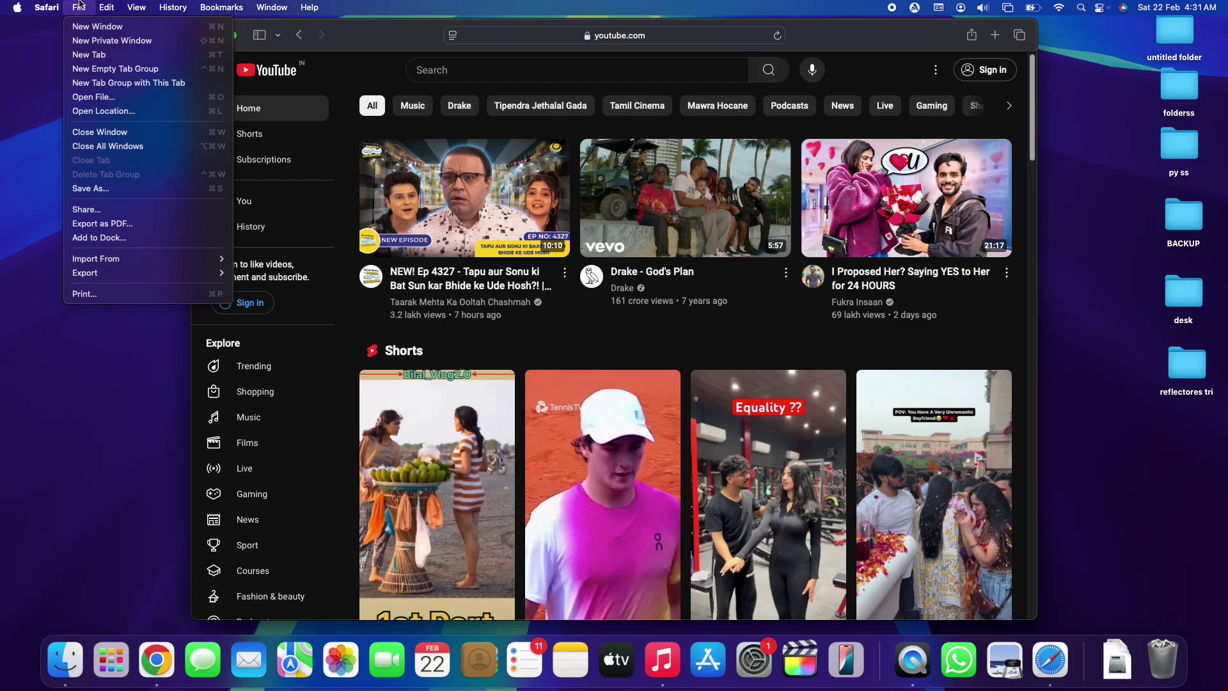
{"action": "left_click", "coordinate": [100, 238]}
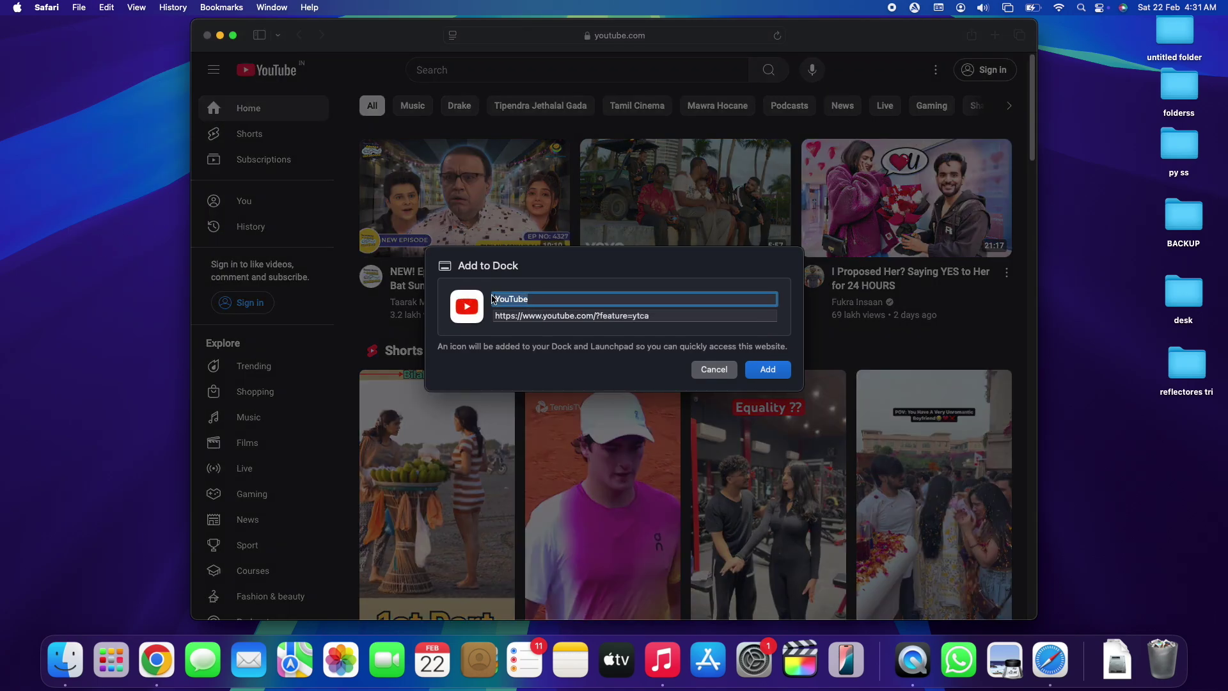
{"action": "left_click", "coordinate": [536, 304]}
{"action": "double_click", "coordinate": [502, 302]}
{"action": "left_click", "coordinate": [767, 369]}
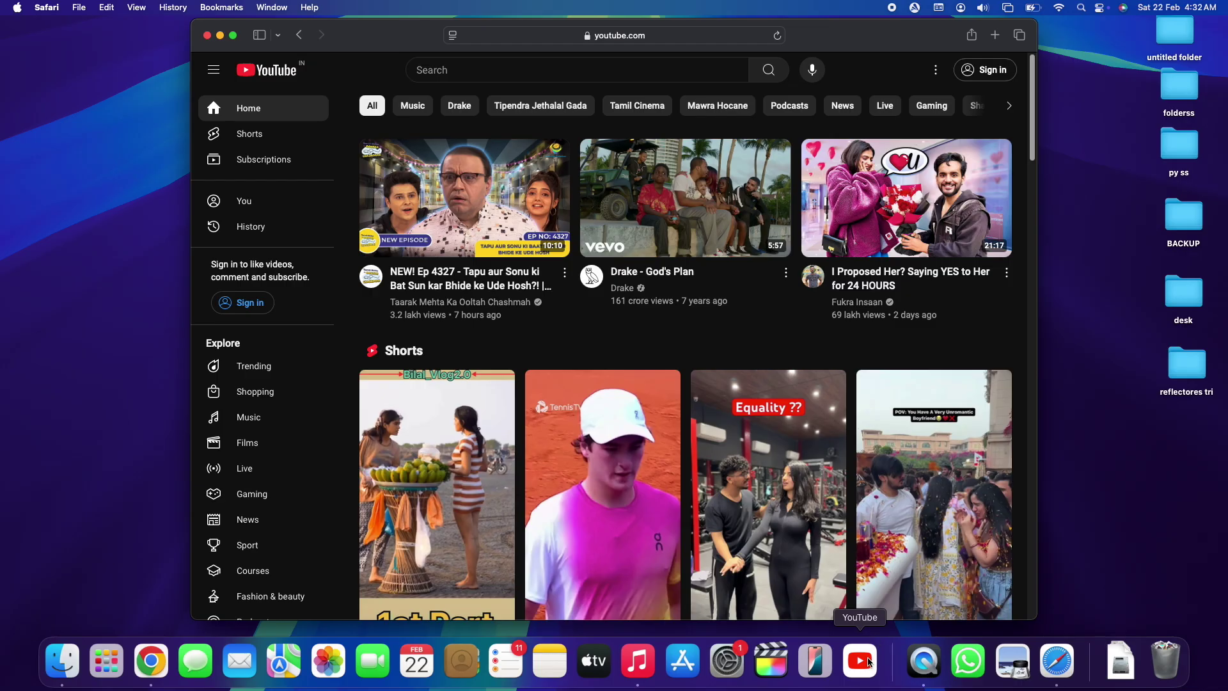
Step: Quit Safari, then launch the new YouTube web app from the Dock and quit it
{"action": "left_click", "coordinate": [207, 35]}
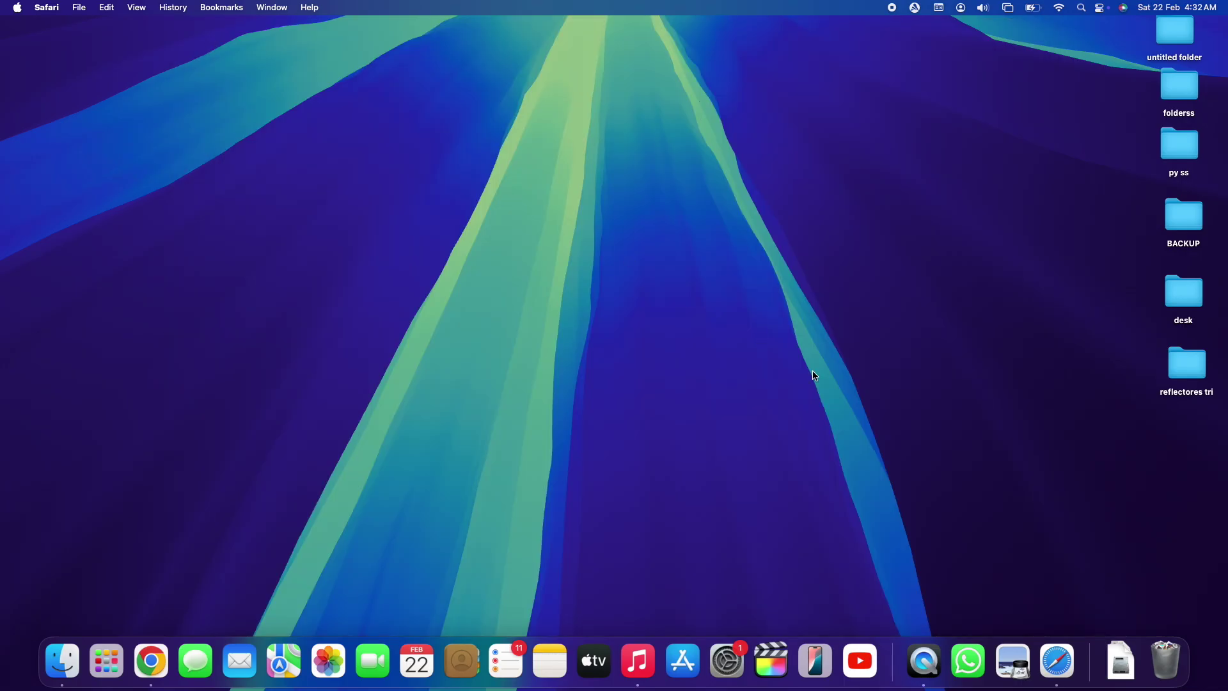
{"action": "right_click", "coordinate": [1059, 662]}
{"action": "left_click", "coordinate": [1066, 618]}
{"action": "left_click", "coordinate": [901, 659]}
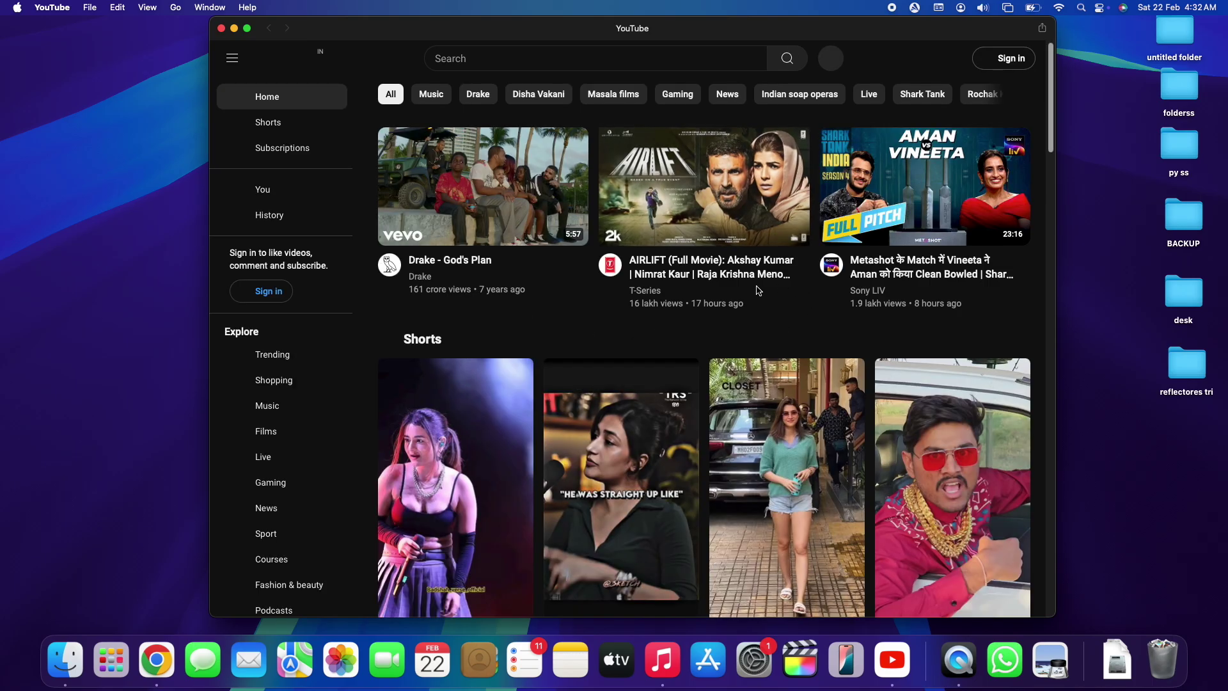
{"action": "right_click", "coordinate": [895, 668]}
{"action": "left_click", "coordinate": [908, 612]}
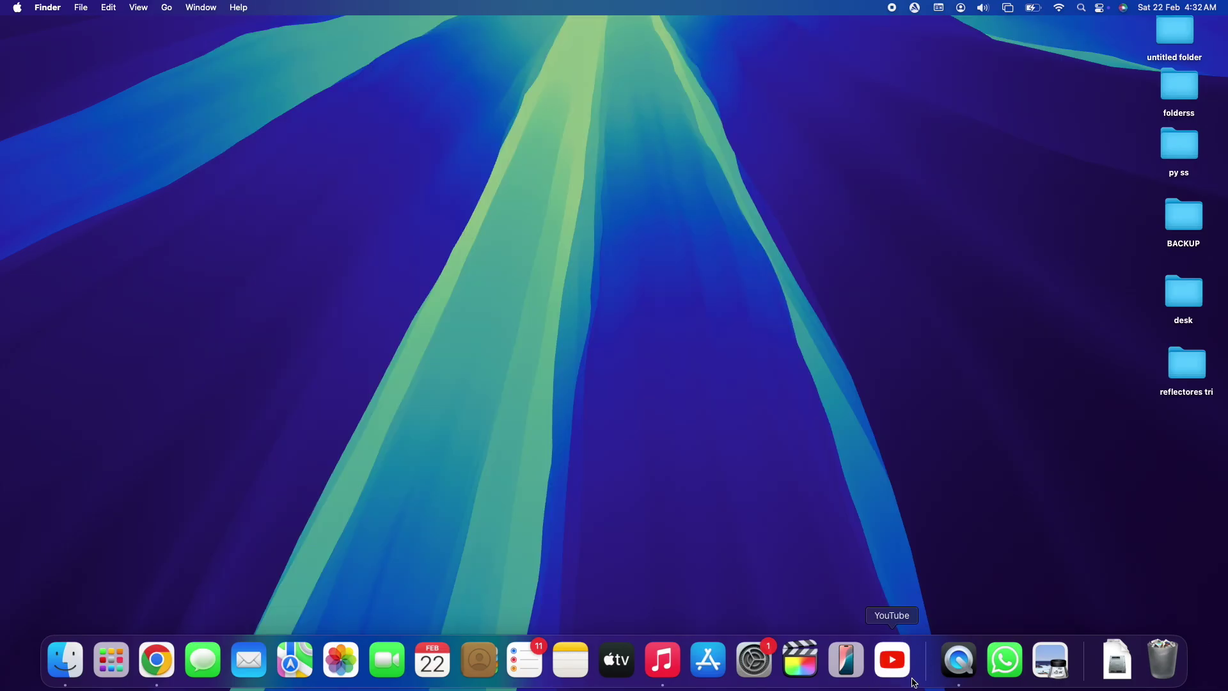
{"action": "left_click", "coordinate": [119, 662]}
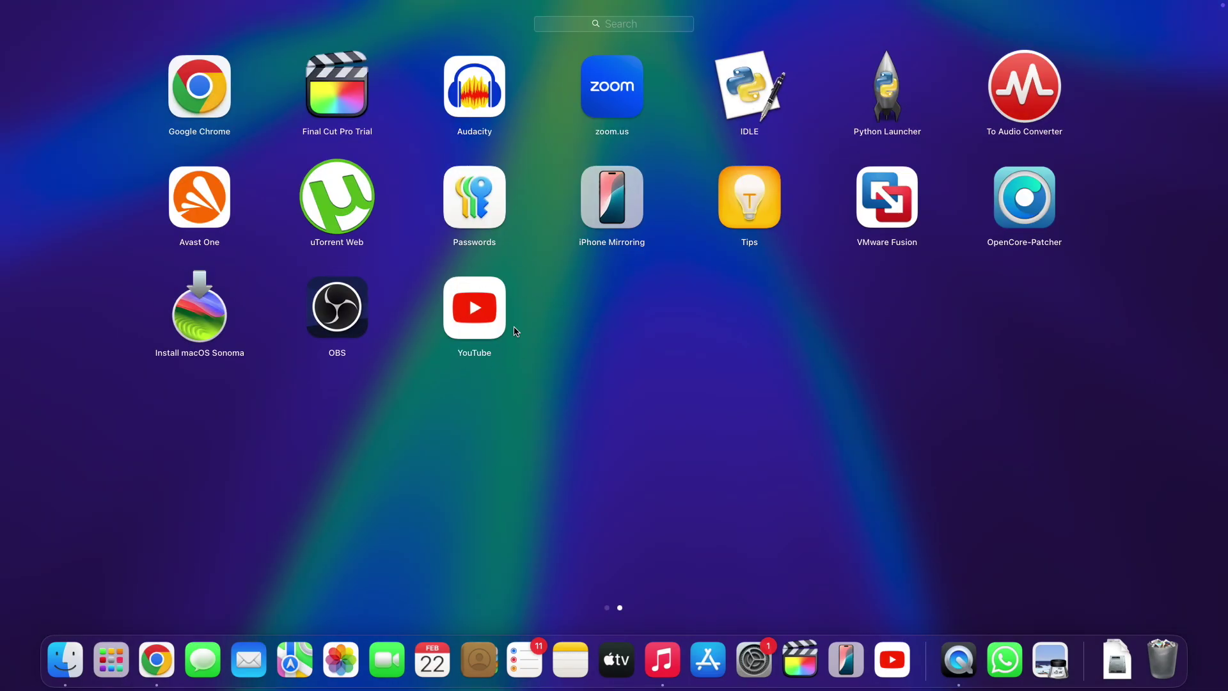
{"action": "scroll", "coordinate": [521, 365], "scroll_direction": "left", "scroll_amount": 2}
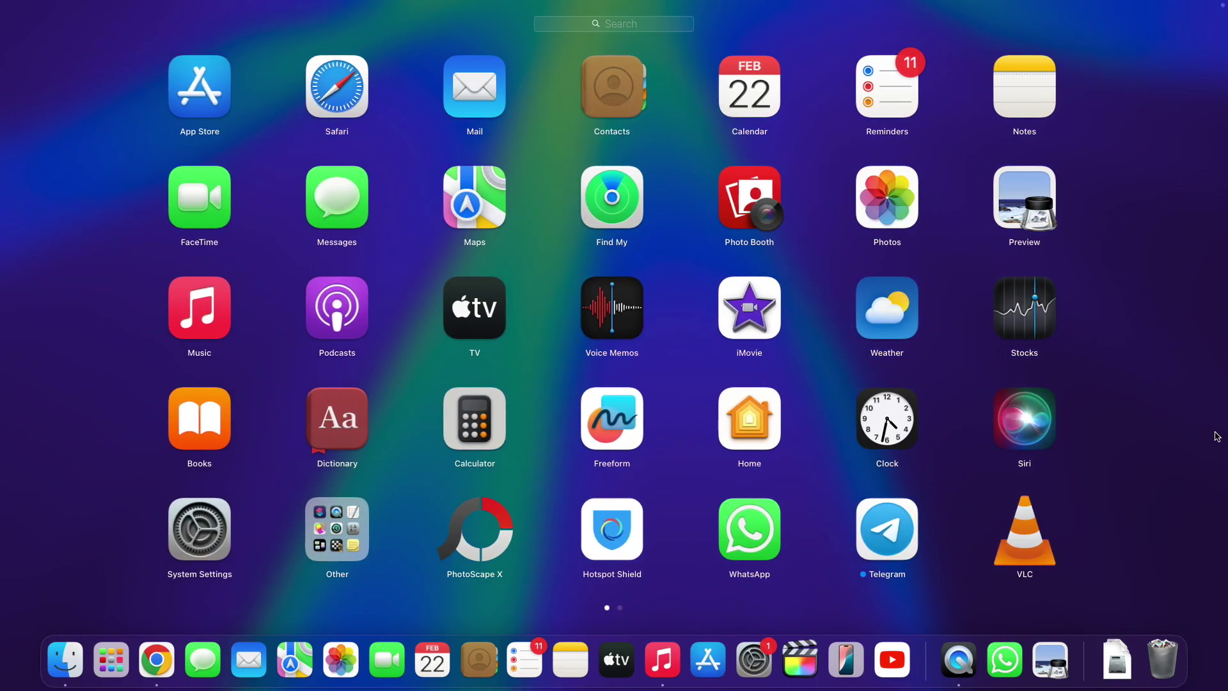
{"action": "left_click", "coordinate": [573, 435]}
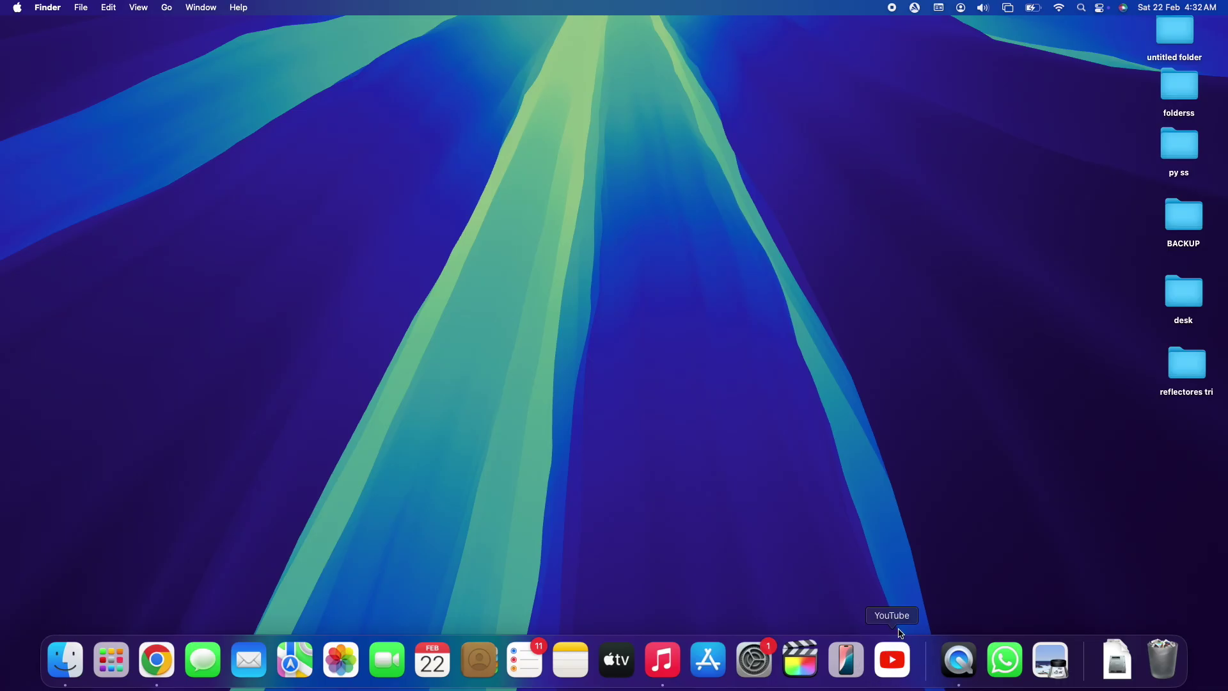
Step: Show the YouTube Dock app in Finder's Applications folder and move that window right
{"action": "right_click", "coordinate": [902, 663]}
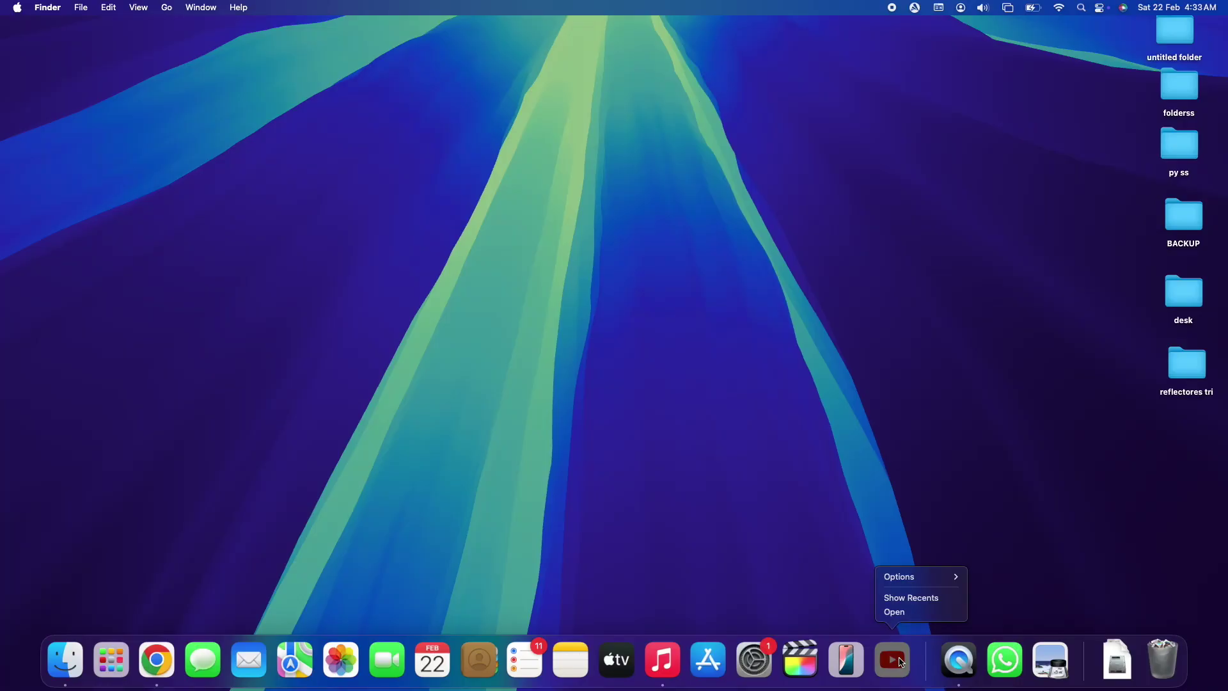
{"action": "mouse_move", "coordinate": [907, 584]}
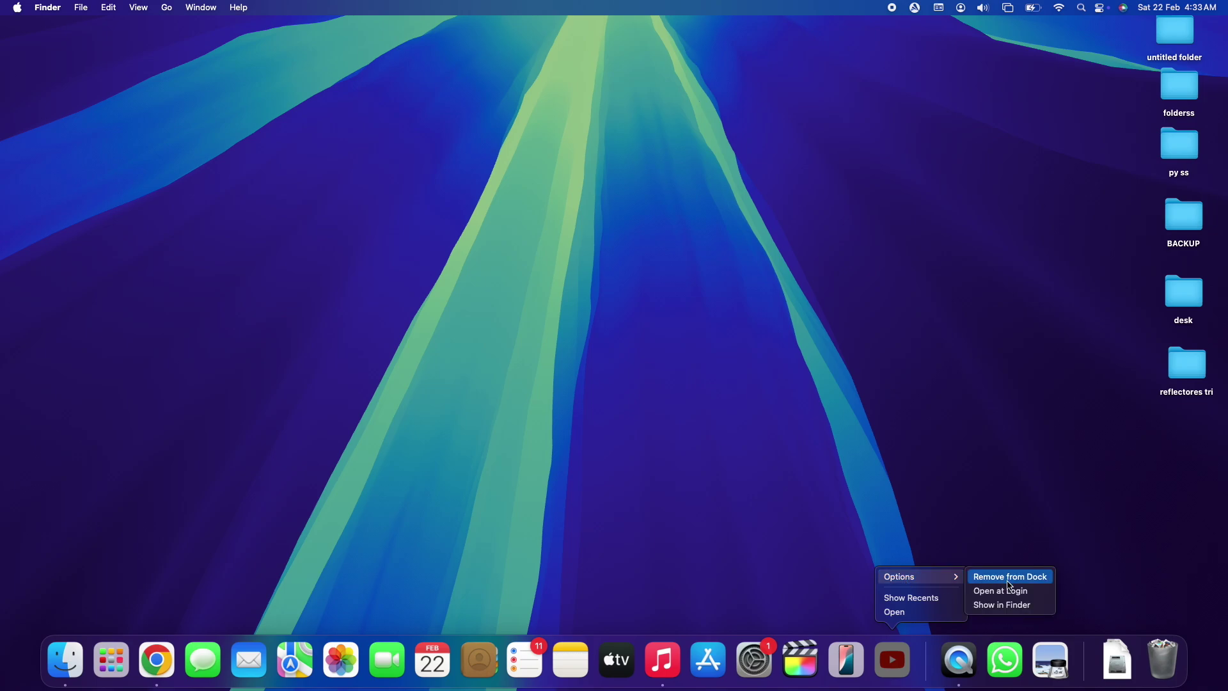
{"action": "left_click", "coordinate": [1008, 605]}
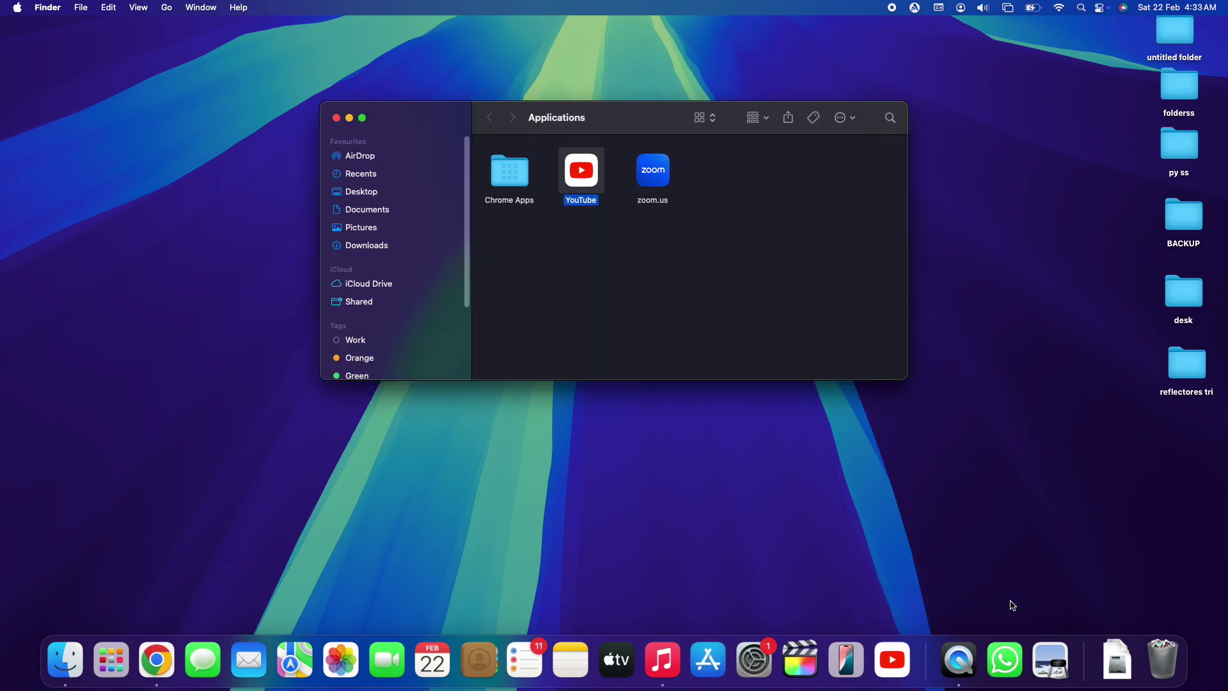
{"action": "left_click_drag", "start_coordinate": [612, 123], "coordinate": [816, 152]}
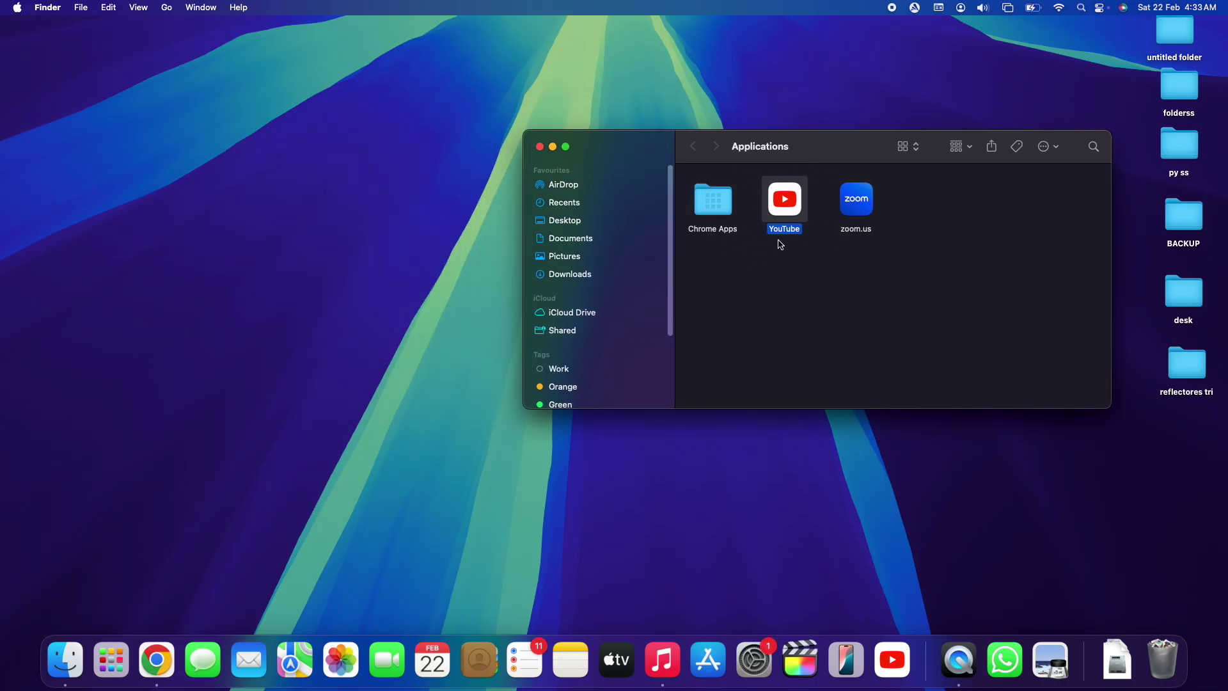
{"action": "left_click_drag", "start_coordinate": [803, 147], "coordinate": [964, 188]}
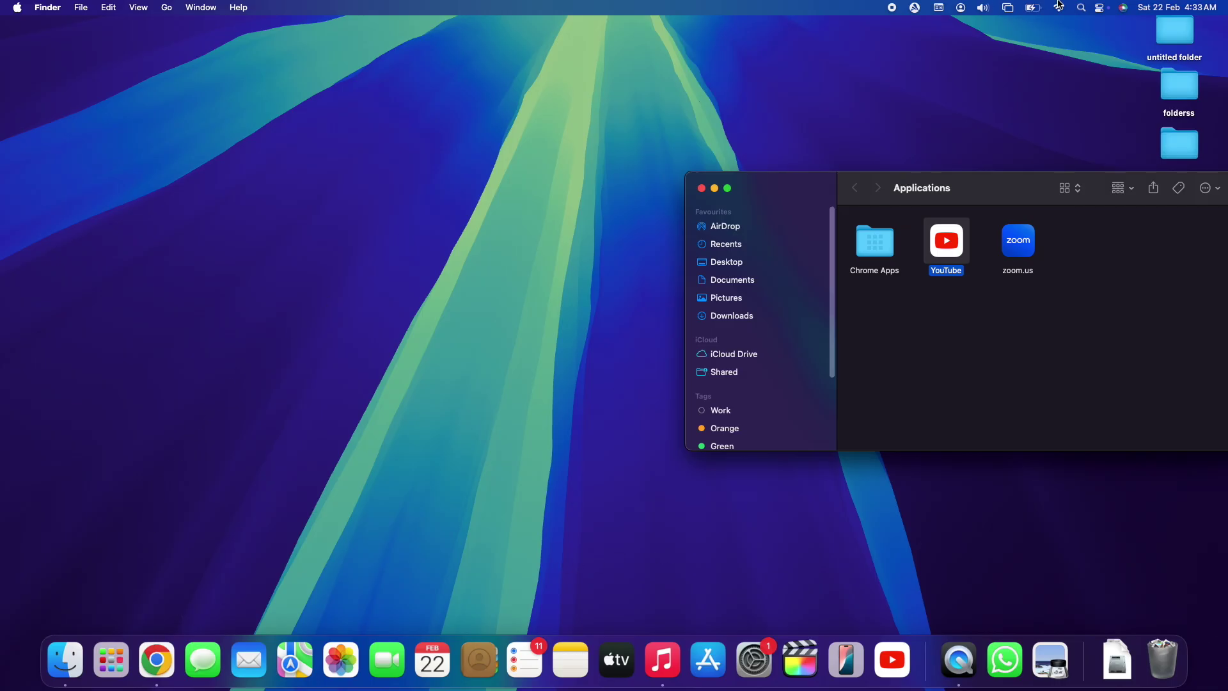
Step: Launch Safari via Spotlight and load google.com
{"action": "left_click", "coordinate": [1083, 8]}
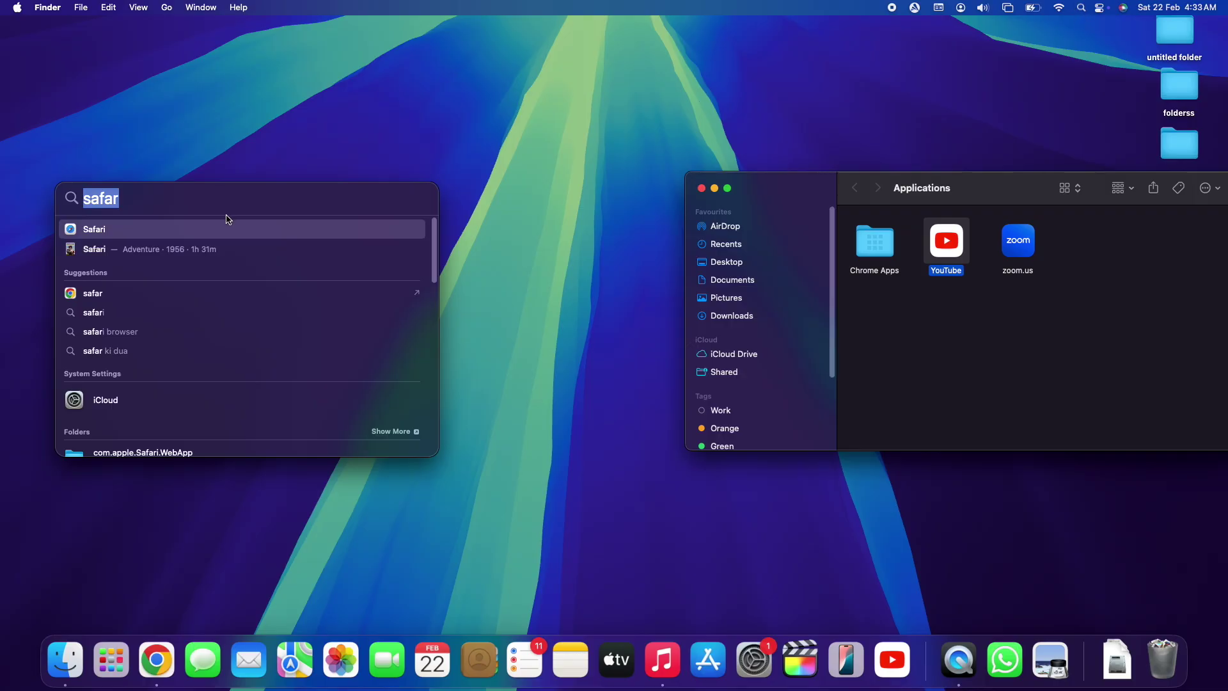
{"action": "type", "text": "safar"}
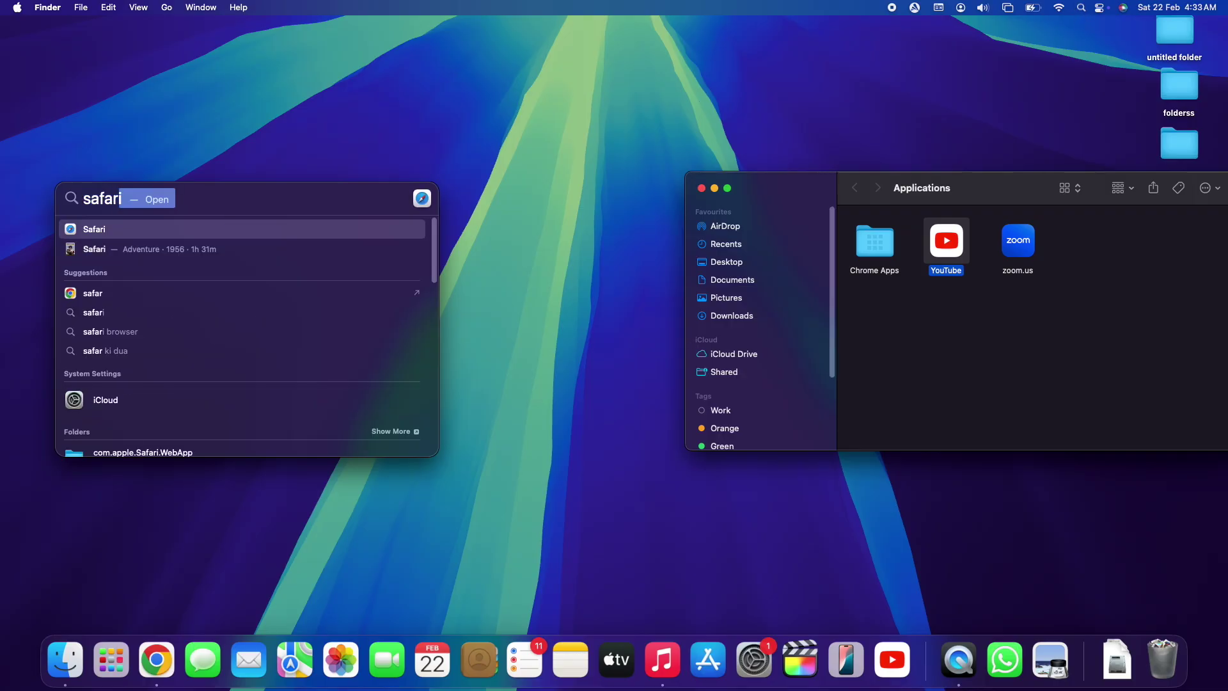
{"action": "left_click", "coordinate": [64, 231]}
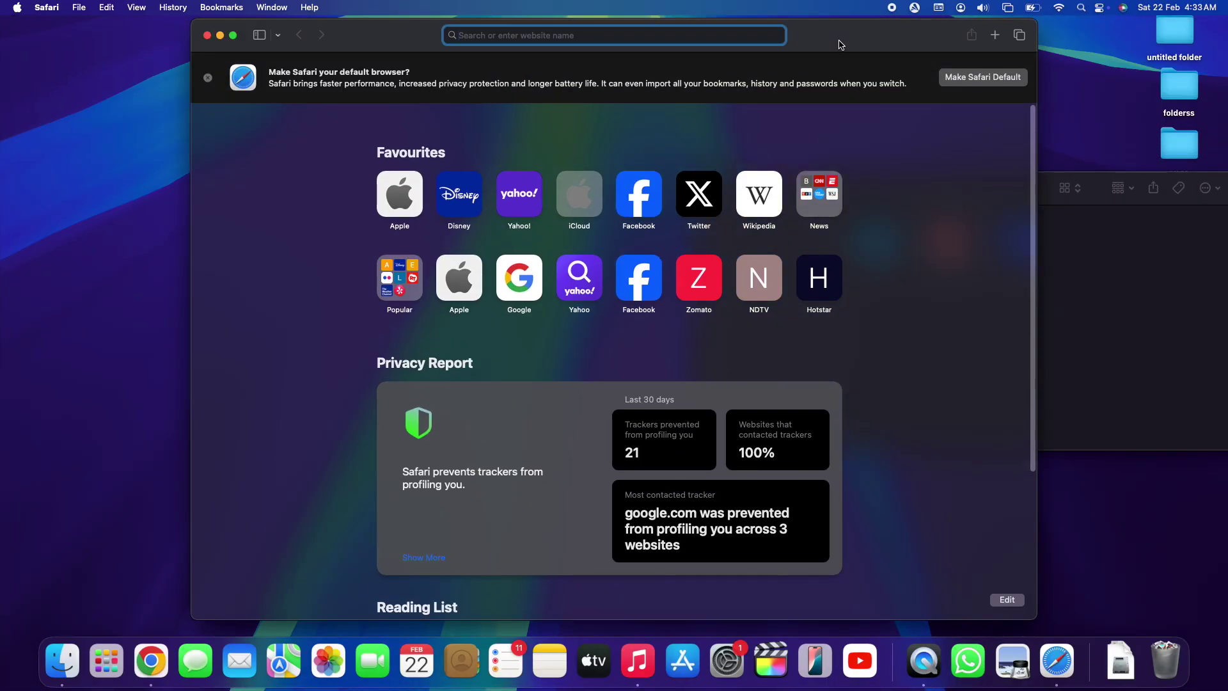
{"action": "type", "text": "google"}
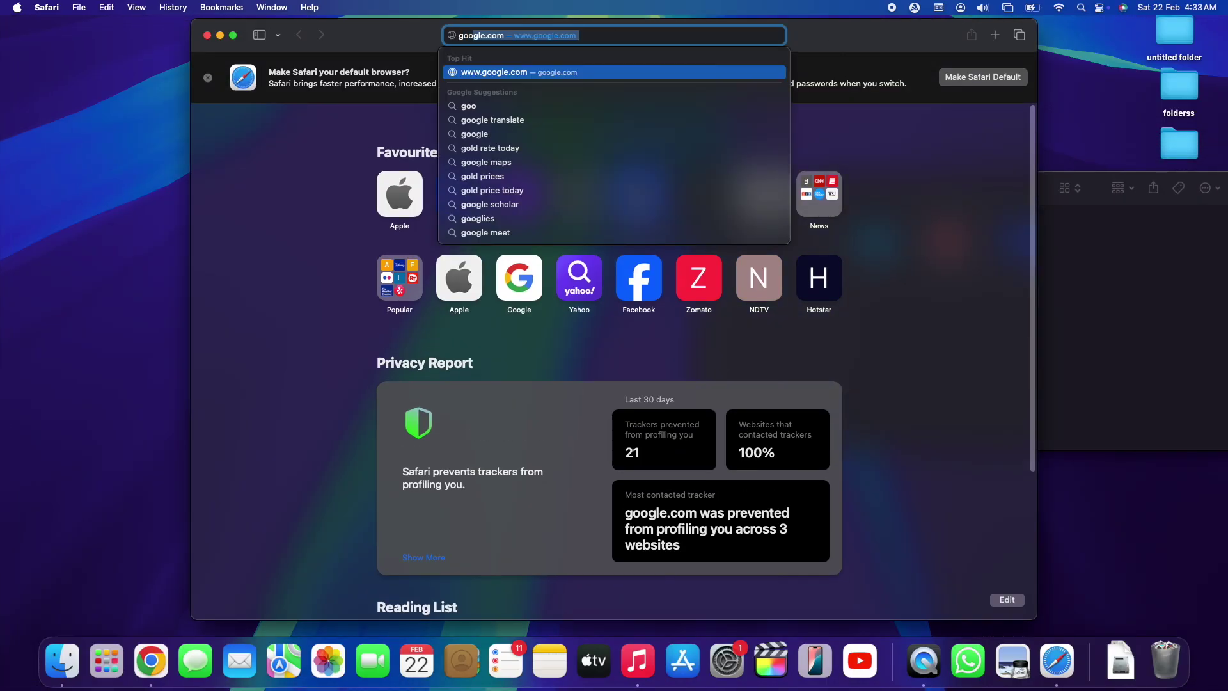
{"action": "type", "text": ".com"}
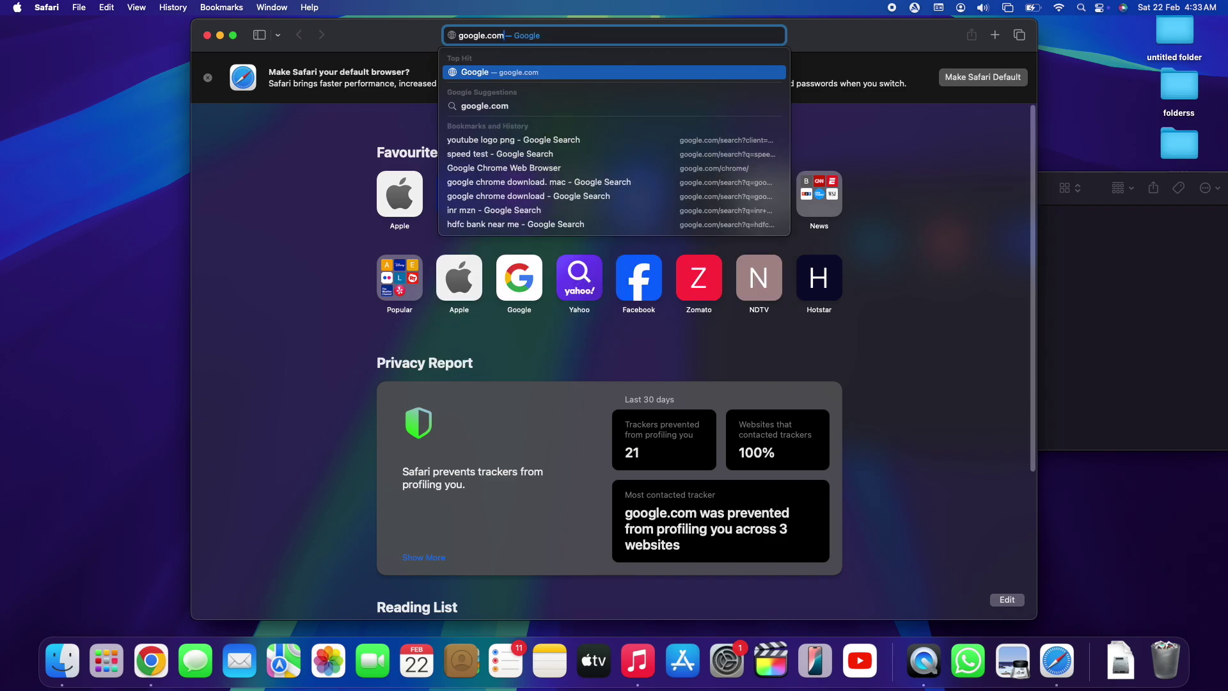
{"action": "key", "text": "Return"}
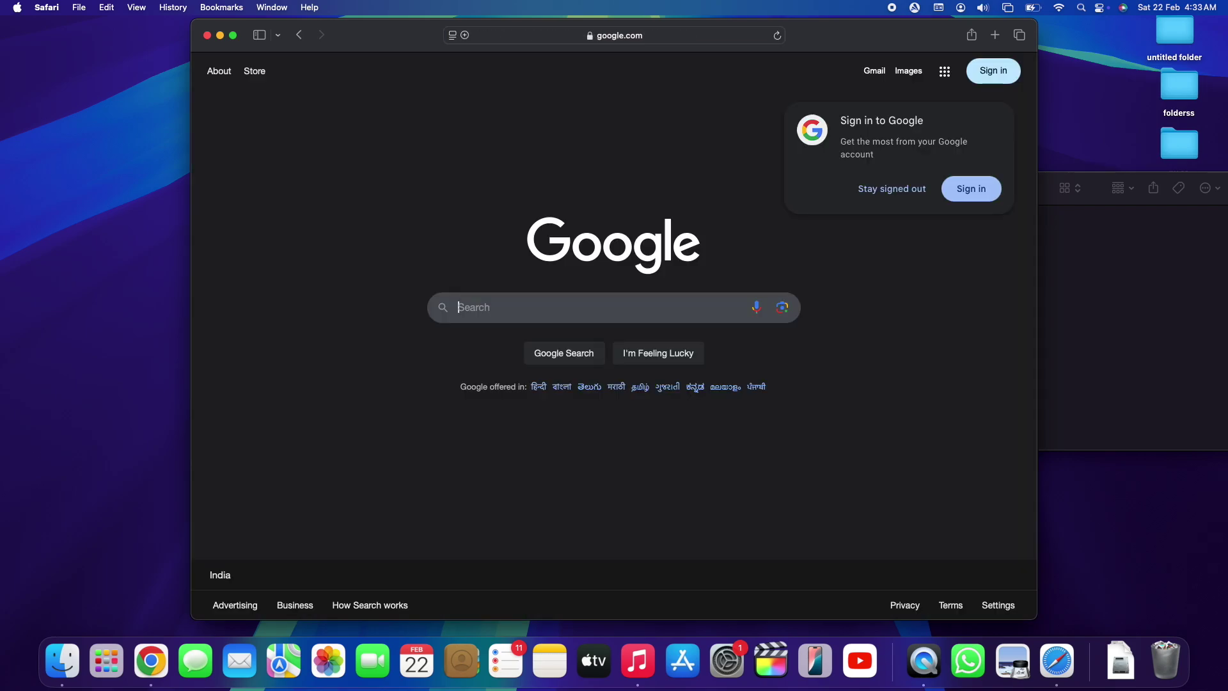
Step: Search Google for 'youtube logo png' and switch to the Images results
{"action": "left_click", "coordinate": [515, 305]}
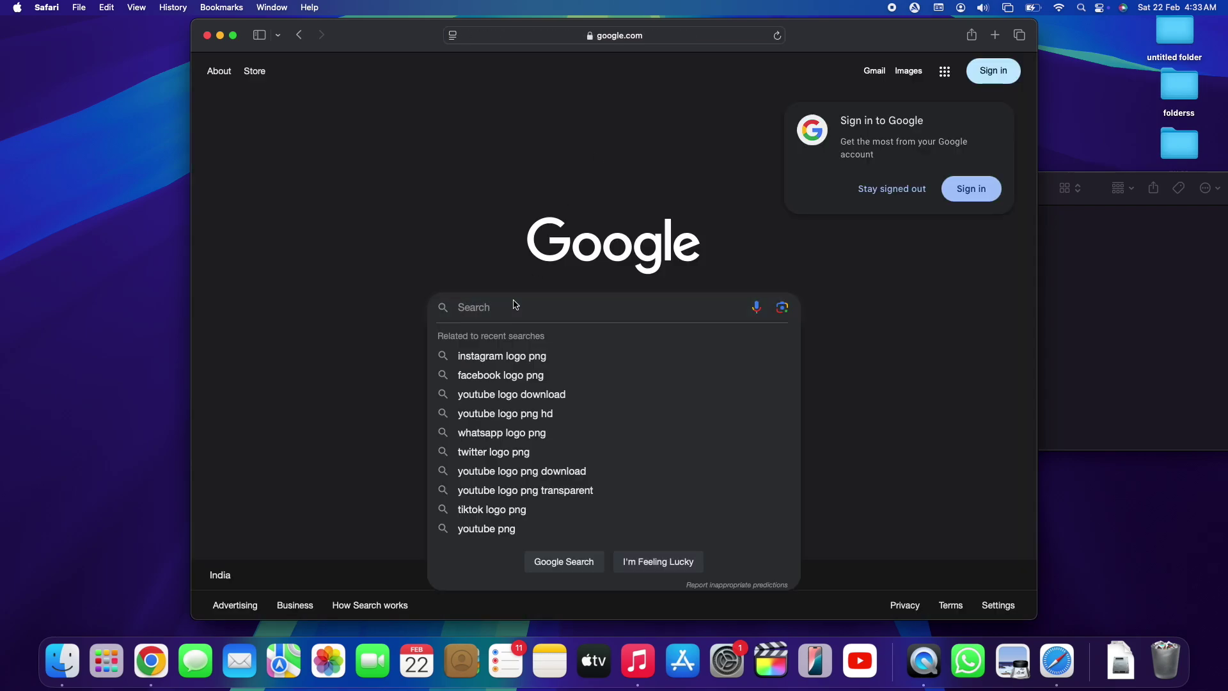
{"action": "type", "text": "youtube lo"}
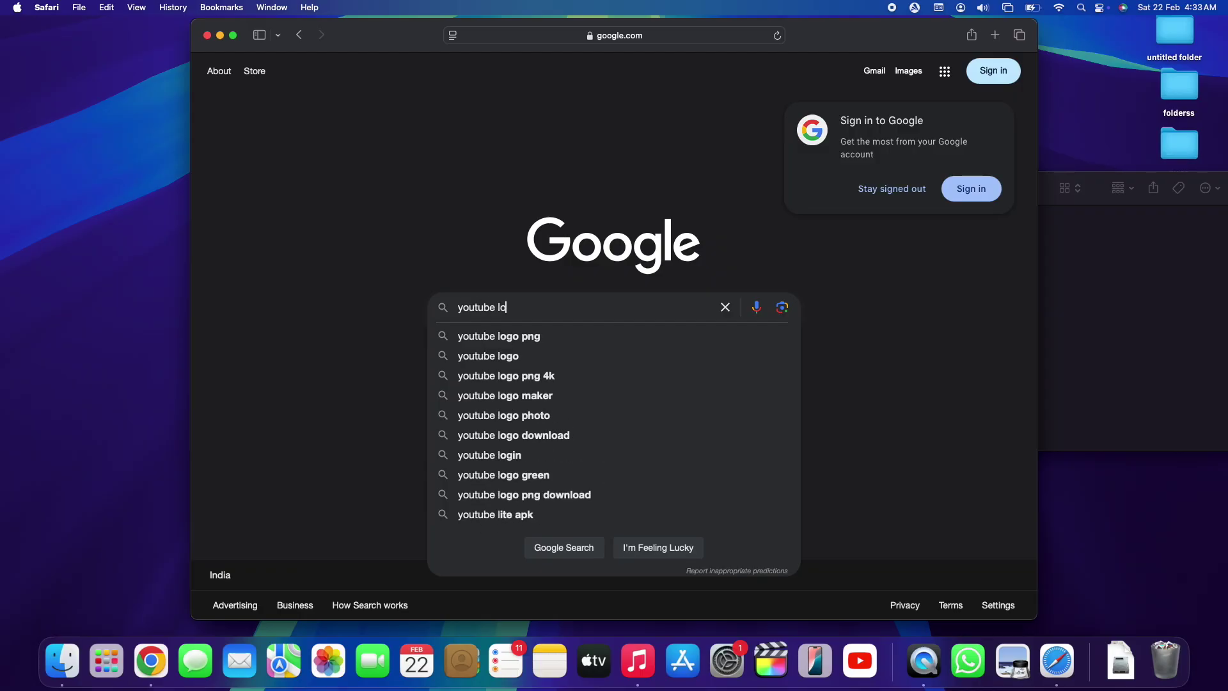
{"action": "type", "text": "go png"}
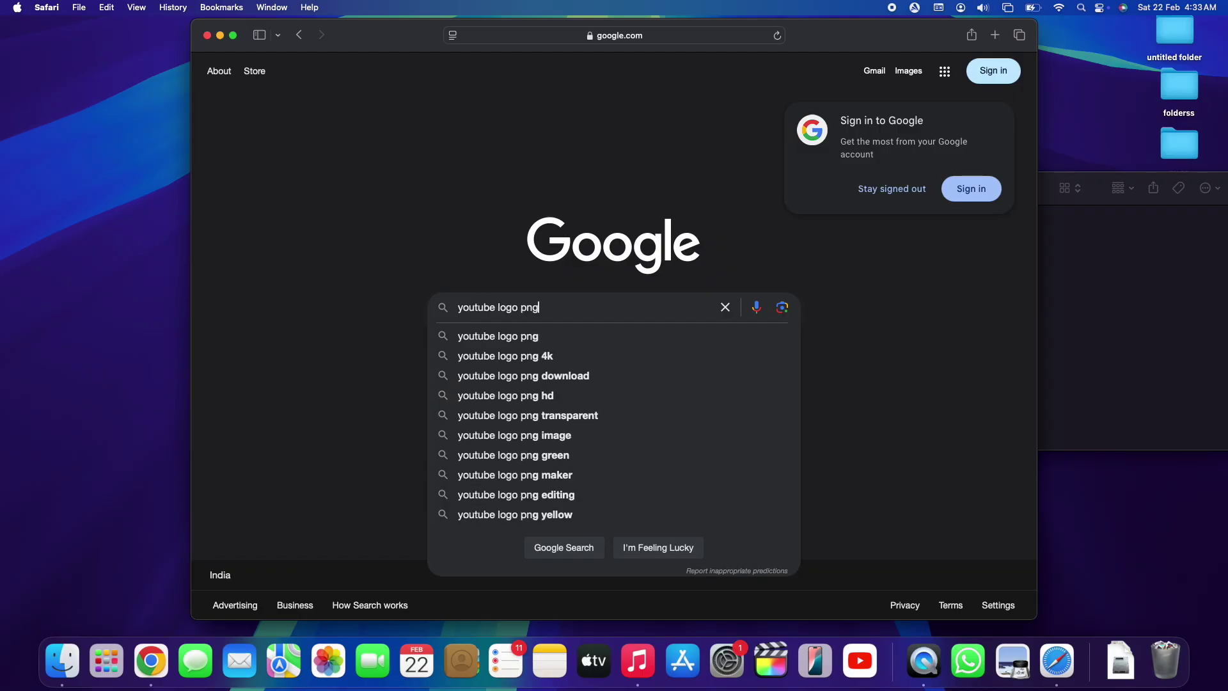
{"action": "key", "text": "Return"}
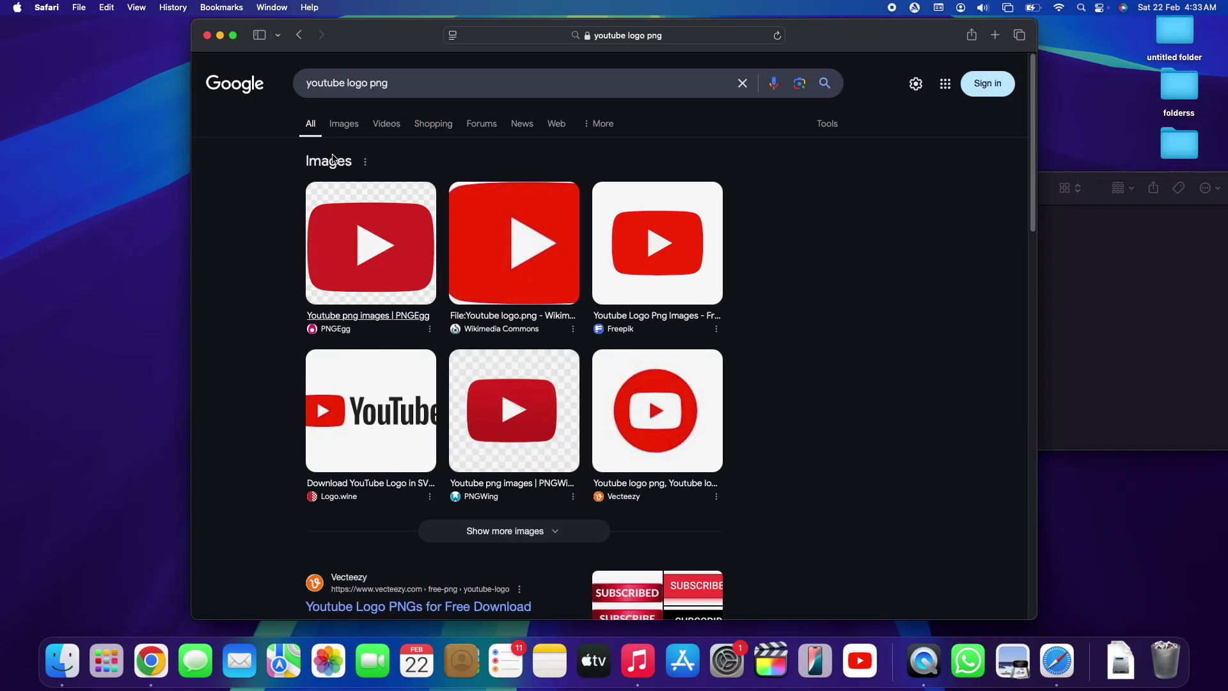
{"action": "left_click", "coordinate": [345, 126]}
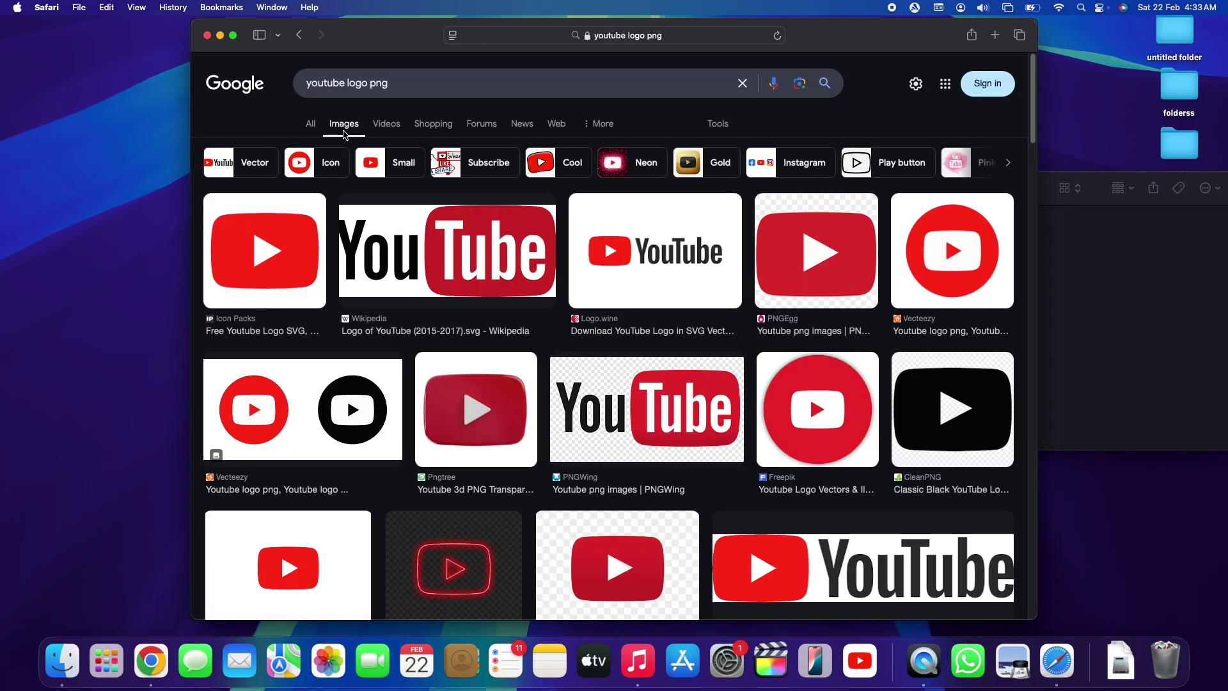
Step: Scroll the image results and preview the round red Vecteezy YouTube logo (200 × 200)
{"action": "left_click", "coordinate": [393, 86]}
{"action": "left_click_drag", "start_coordinate": [393, 86], "coordinate": [371, 88]}
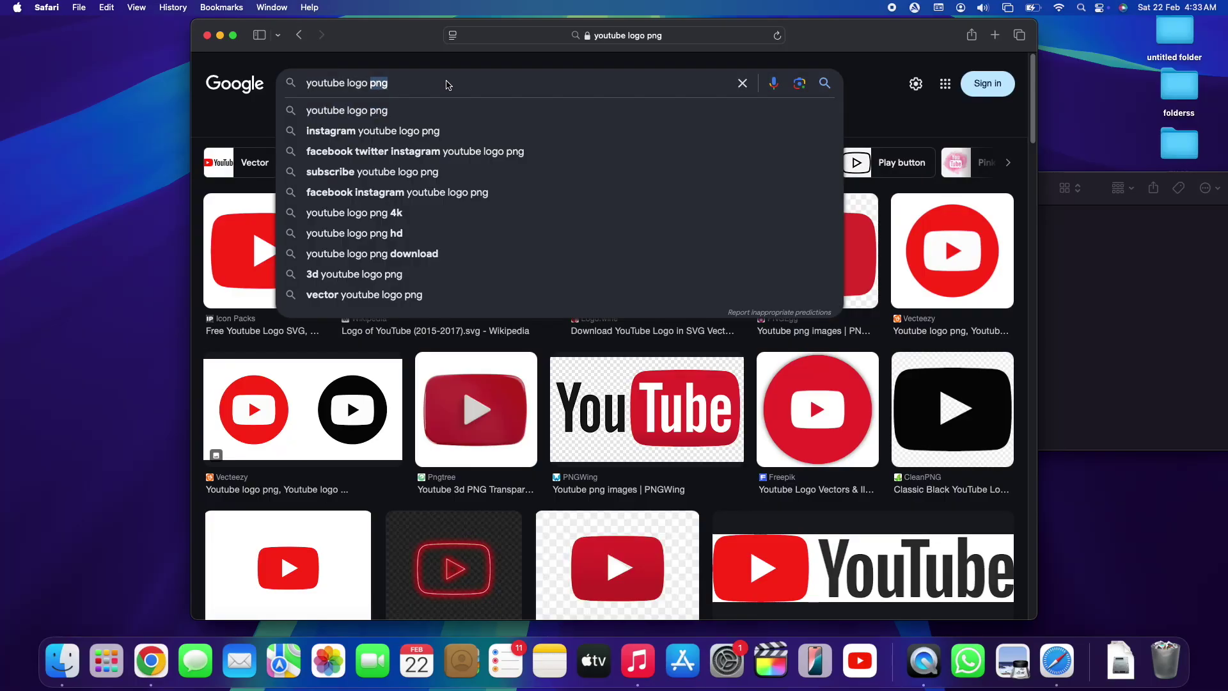
{"action": "left_click", "coordinate": [883, 75]}
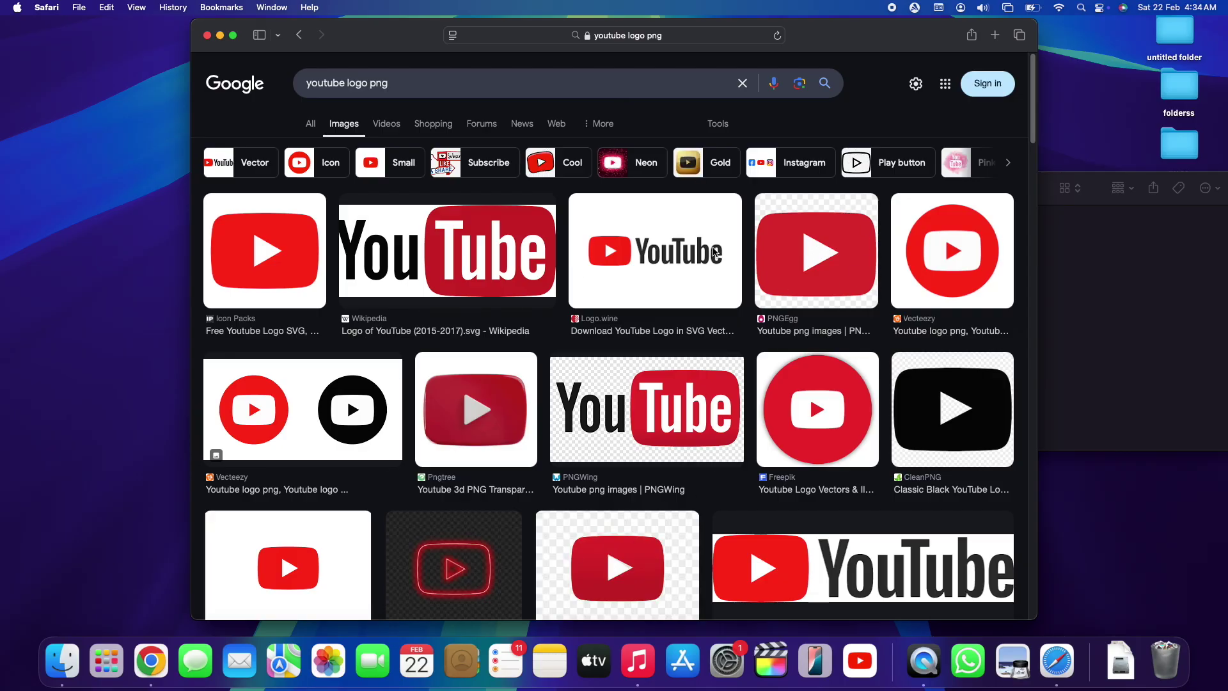
{"action": "scroll", "coordinate": [746, 396], "scroll_direction": "down", "scroll_amount": 10}
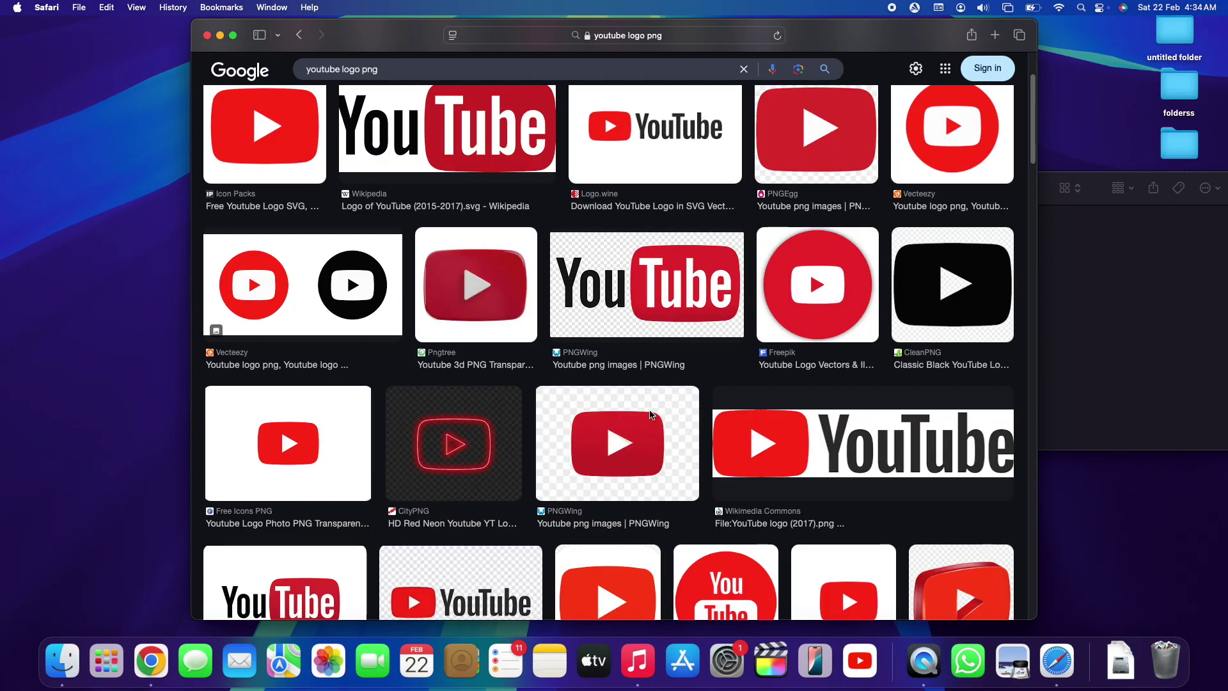
{"action": "scroll", "coordinate": [654, 413], "scroll_direction": "up", "scroll_amount": 2}
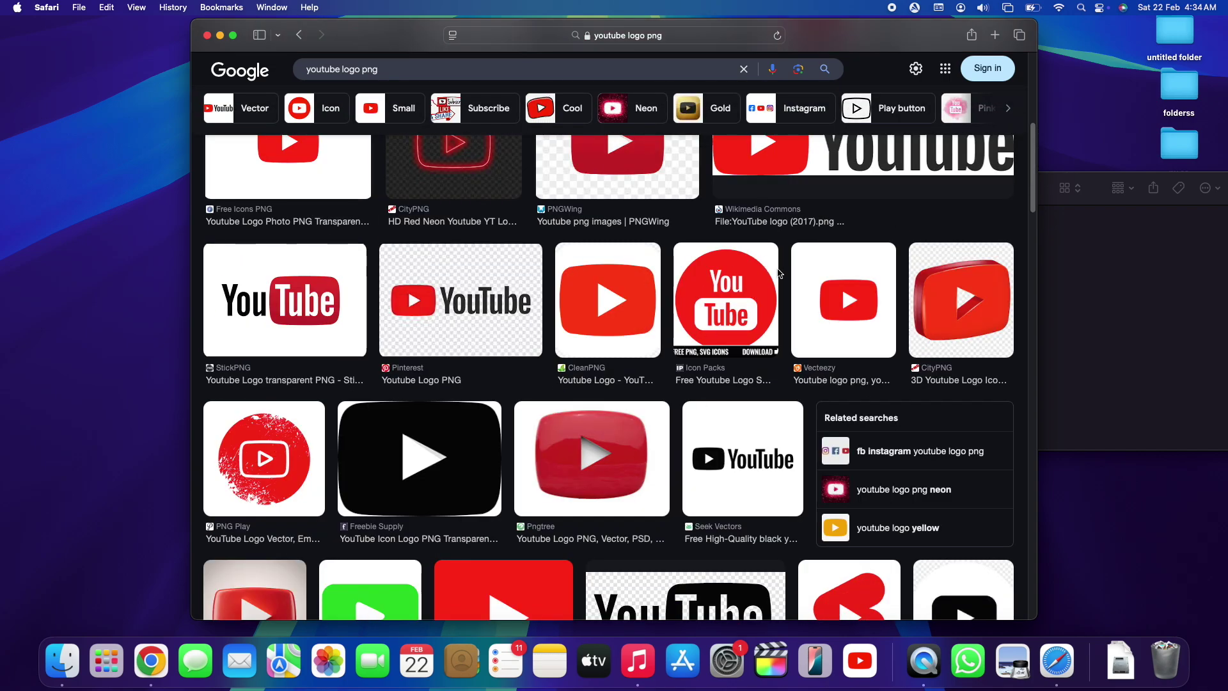
{"action": "scroll", "coordinate": [720, 304], "scroll_direction": "up", "scroll_amount": 6}
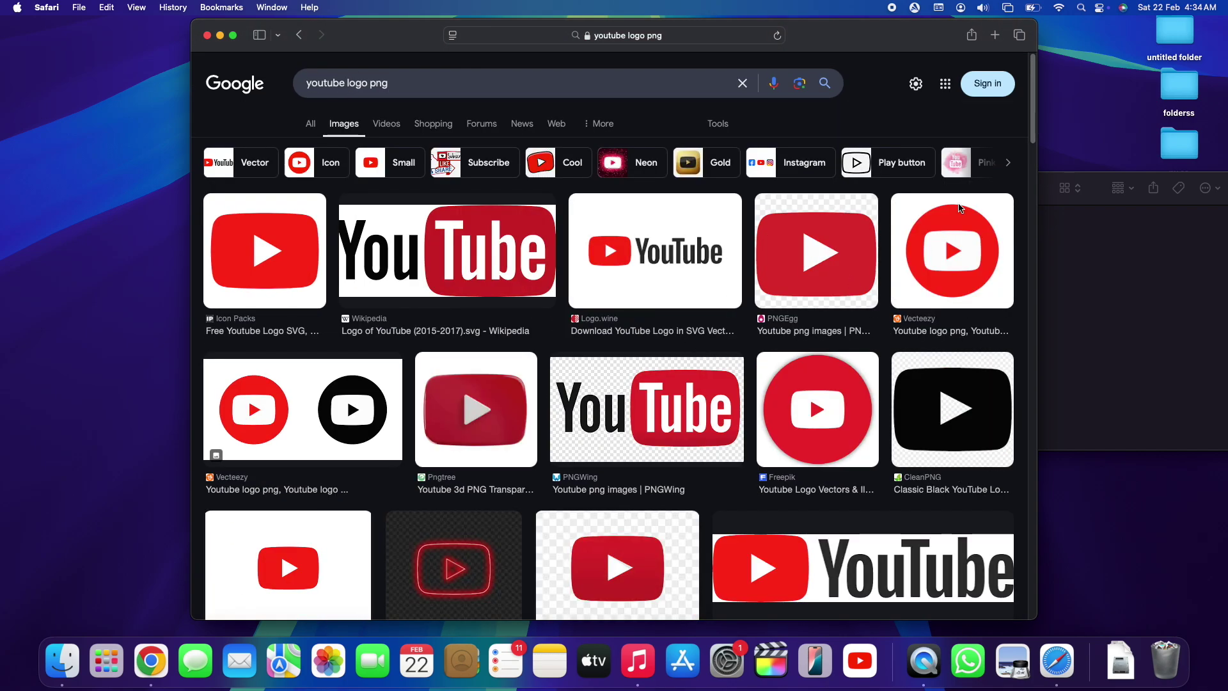
{"action": "left_click", "coordinate": [964, 246]}
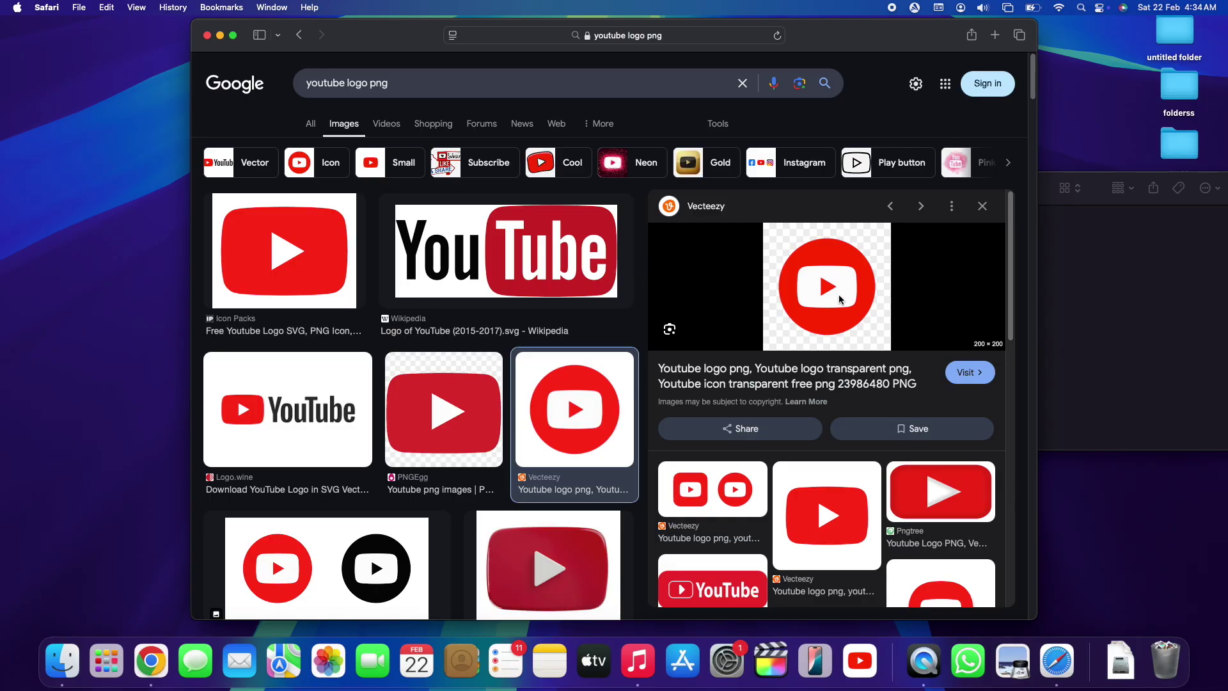
Step: On the Vecteezy page, download the YouTube logo PNG, allowing downloads from vecteezy.com
{"action": "left_click", "coordinate": [827, 270]}
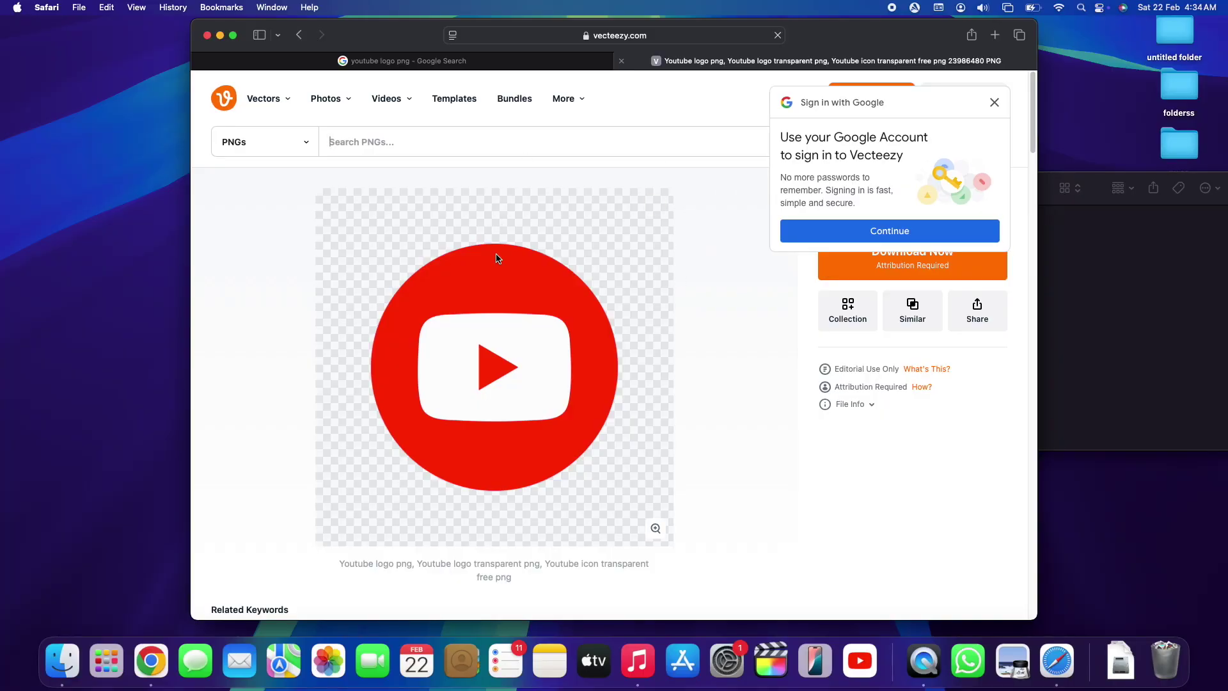
{"action": "left_click", "coordinate": [994, 104]}
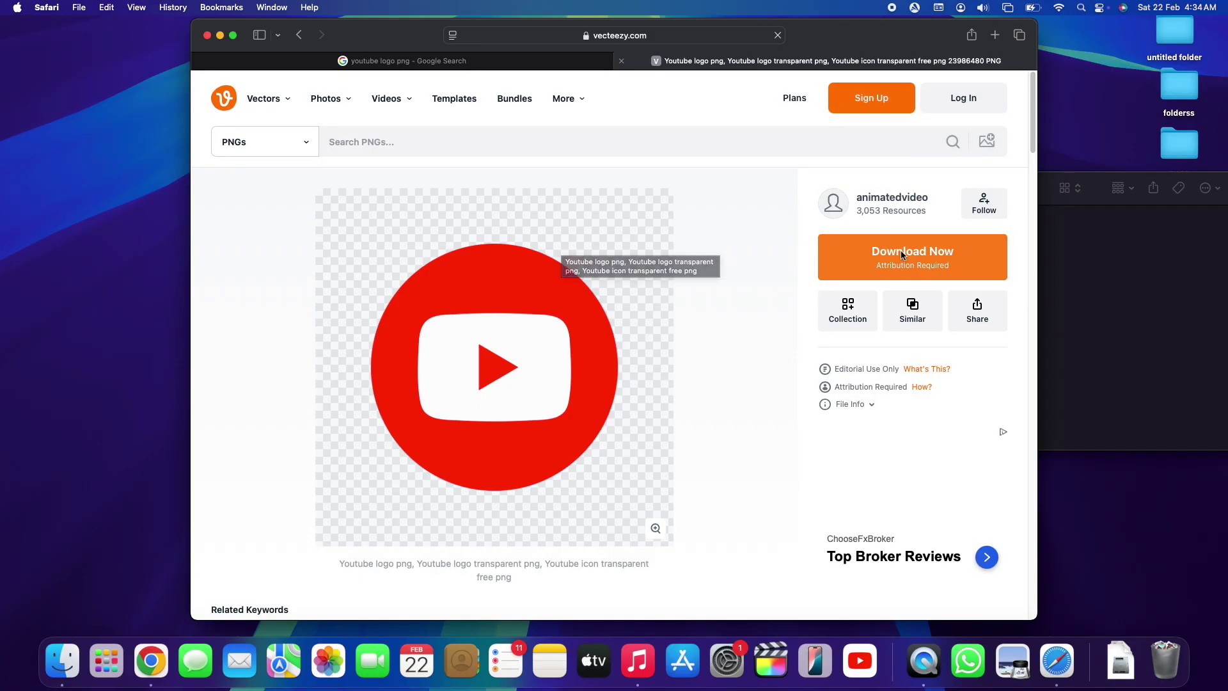
{"action": "left_click", "coordinate": [933, 258]}
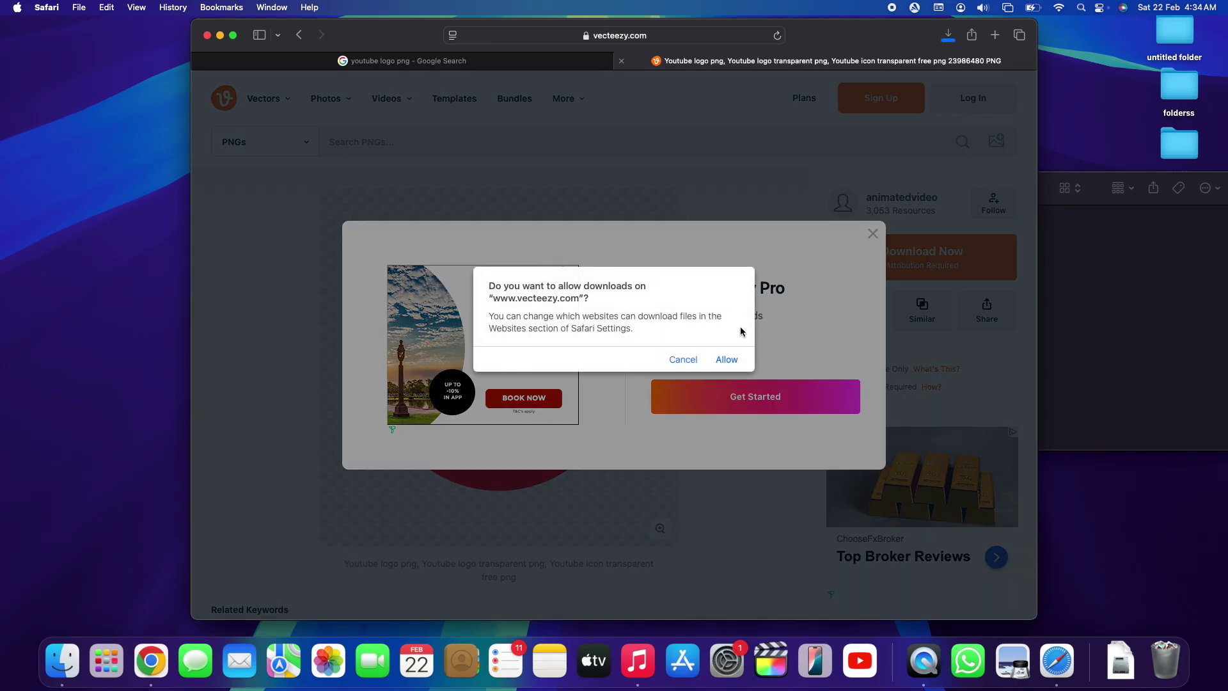
{"action": "left_click", "coordinate": [682, 358]}
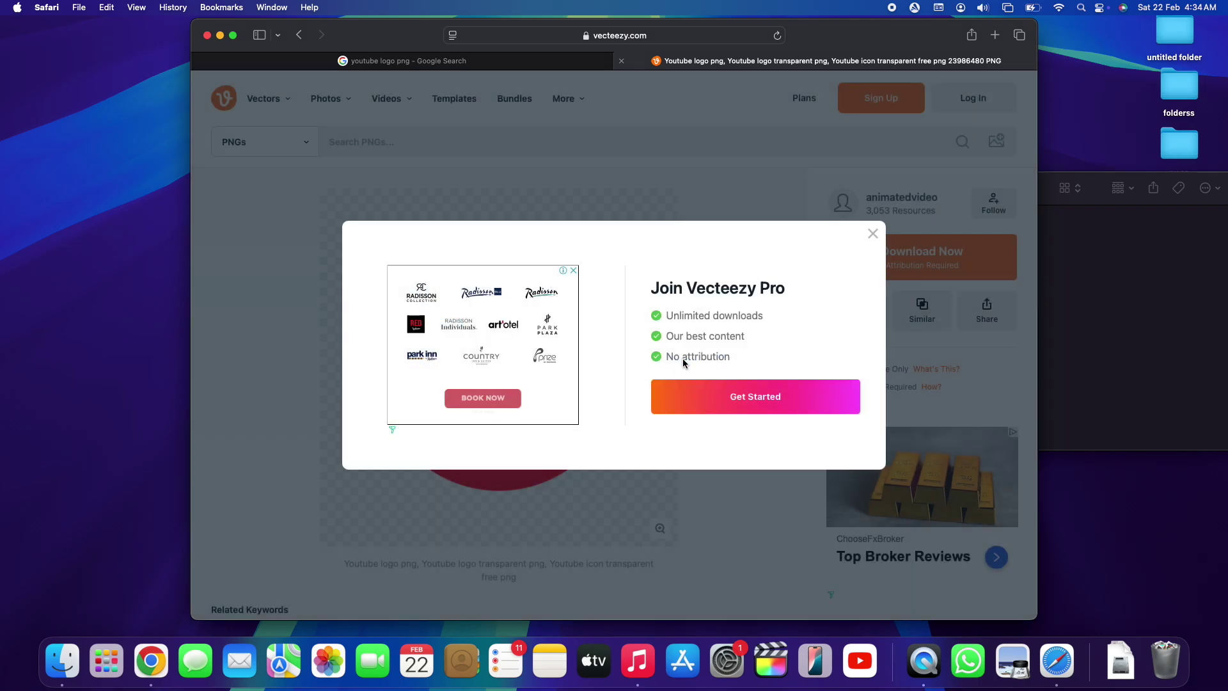
{"action": "left_click", "coordinate": [873, 234]}
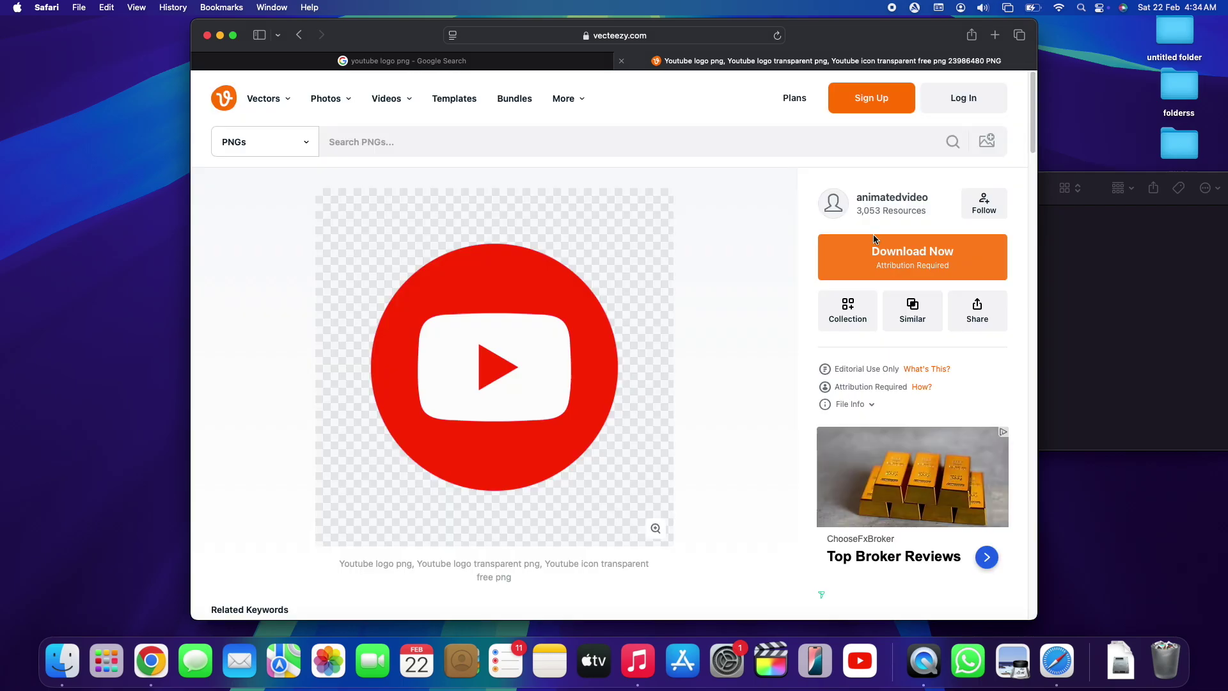
{"action": "left_click", "coordinate": [919, 268]}
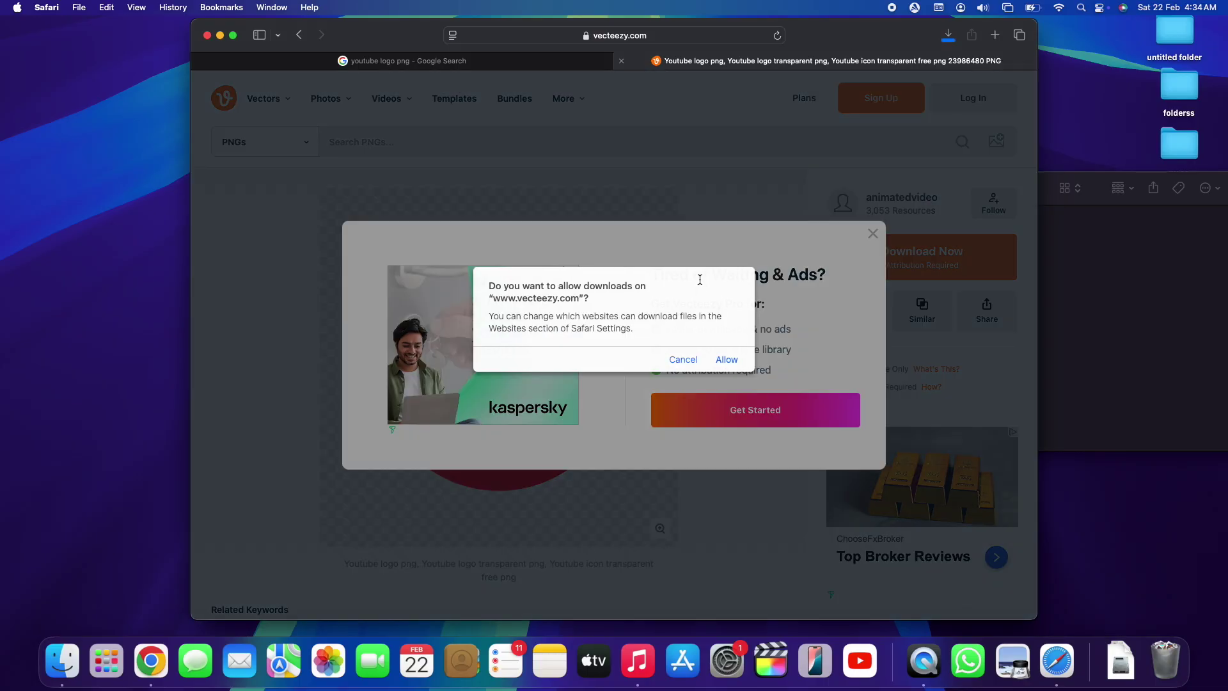
{"action": "left_click", "coordinate": [726, 358]}
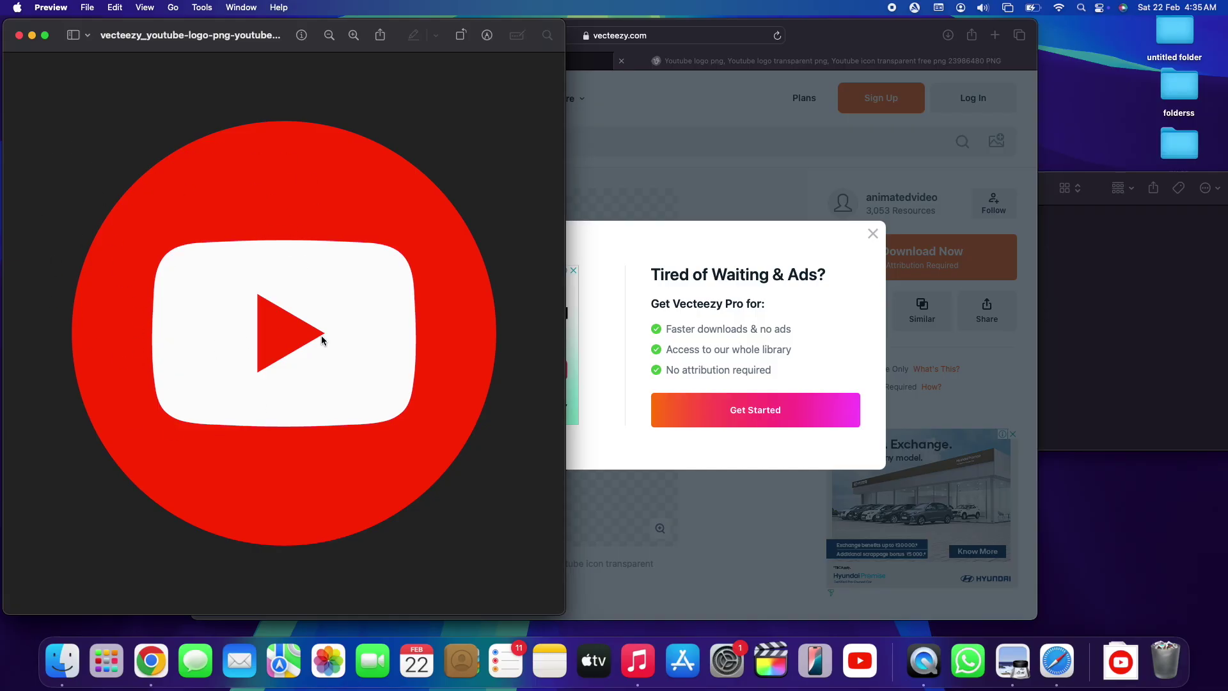
Step: Close the logo preview and show Safari's downloads list with the 106 KB file
{"action": "left_click", "coordinate": [18, 35]}
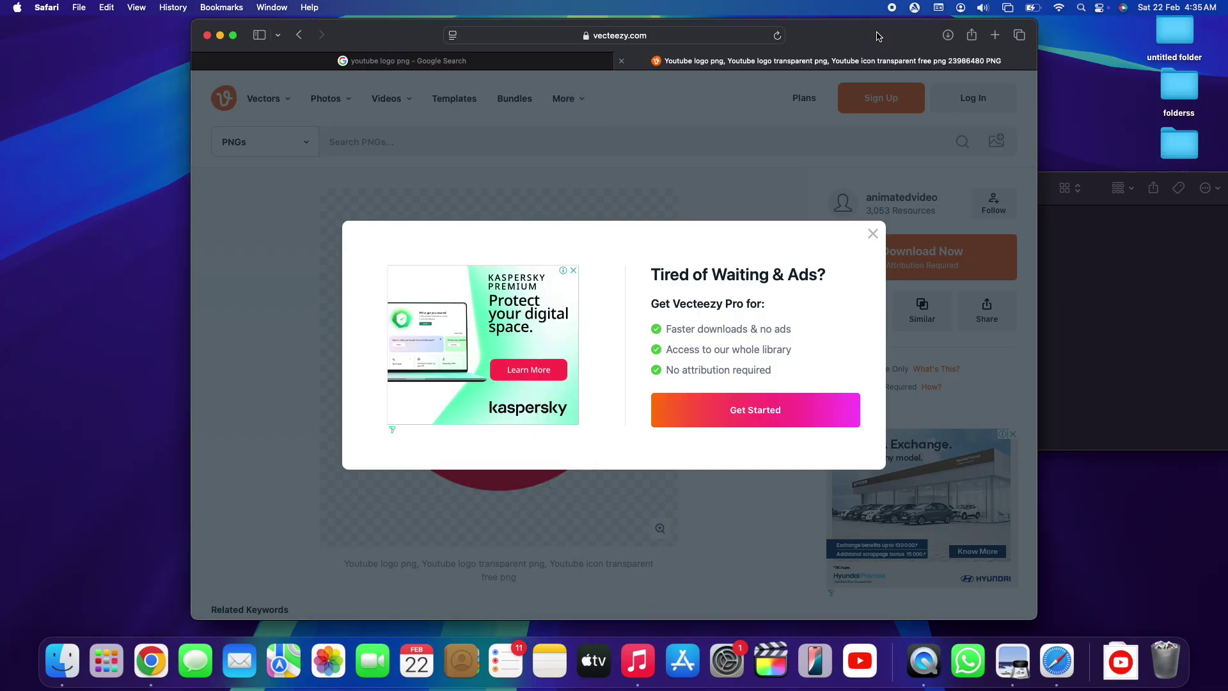
{"action": "left_click", "coordinate": [136, 7]}
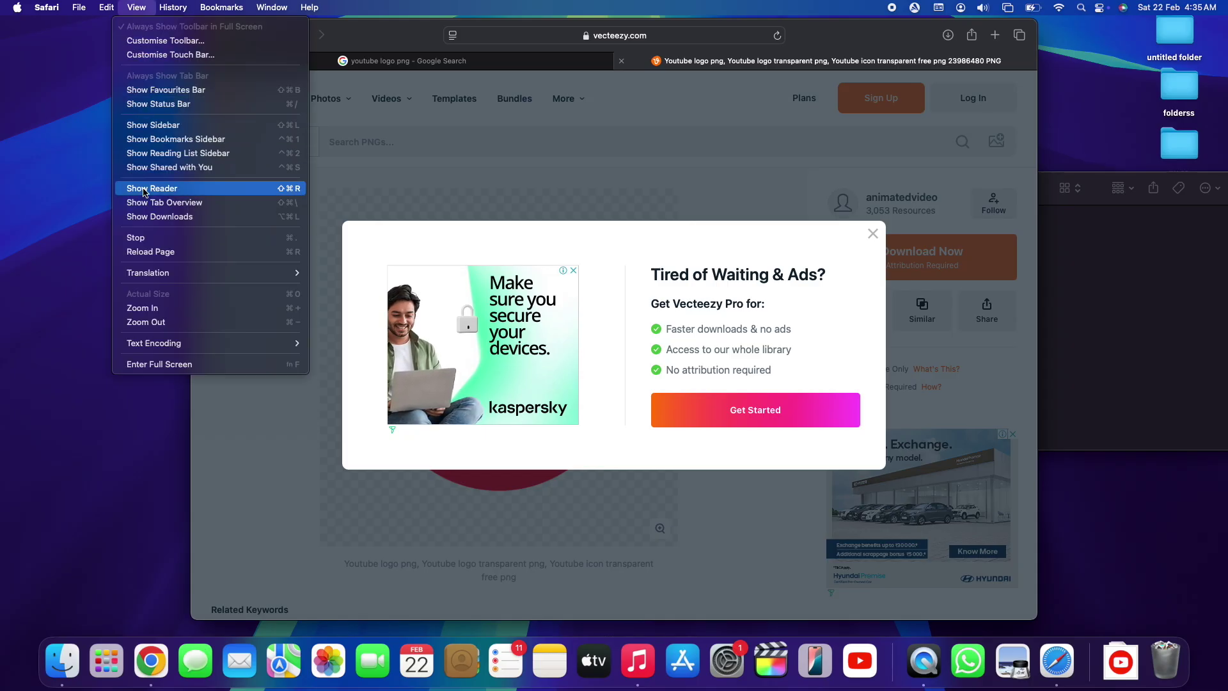
{"action": "left_click", "coordinate": [169, 217]}
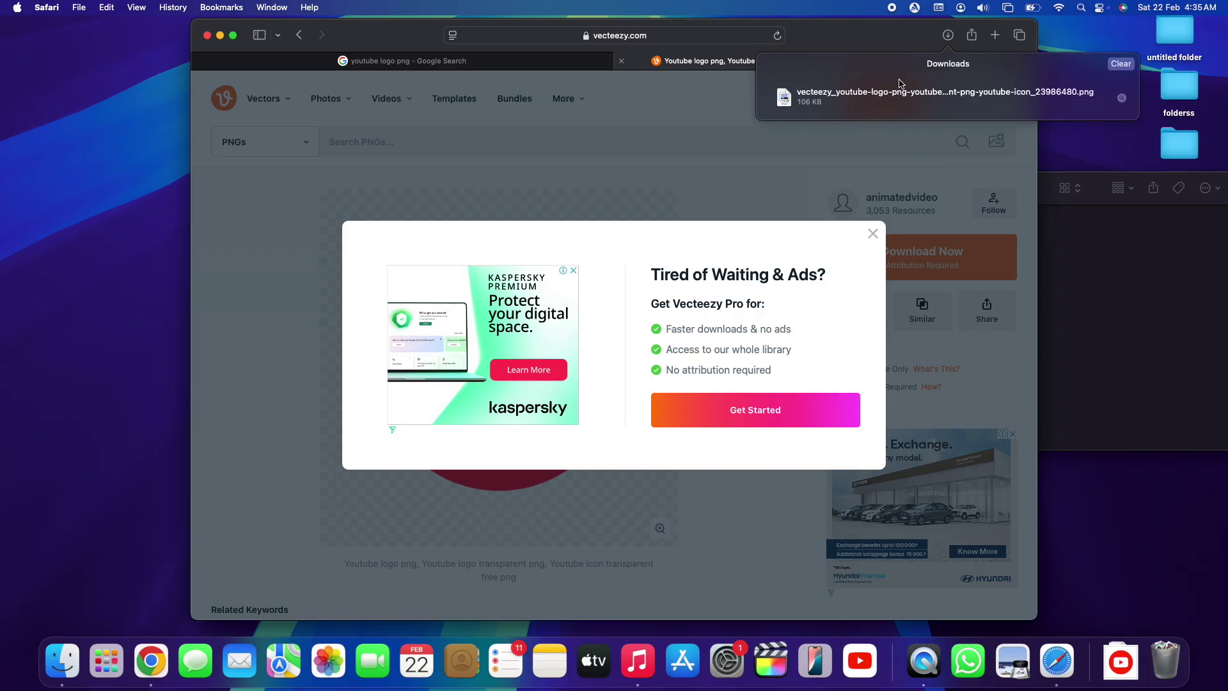
Step: Reveal the downloaded logo in the Downloads folder and drag it to the desktop
{"action": "right_click", "coordinate": [890, 103]}
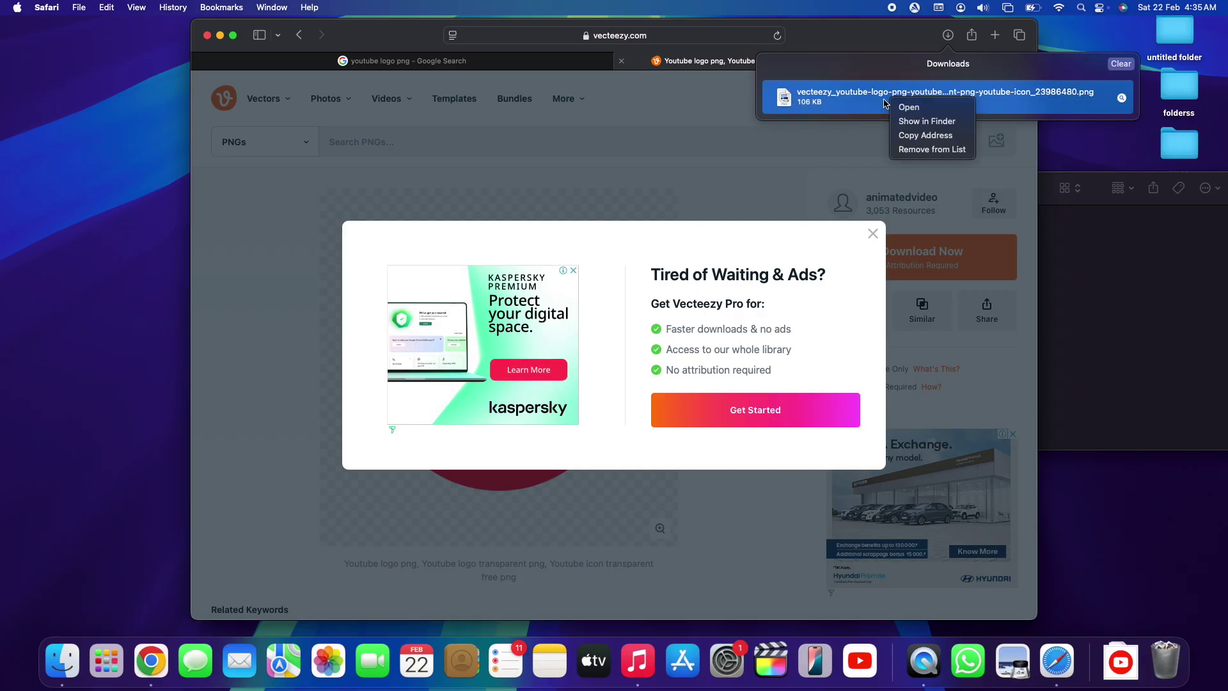
{"action": "left_click", "coordinate": [931, 123]}
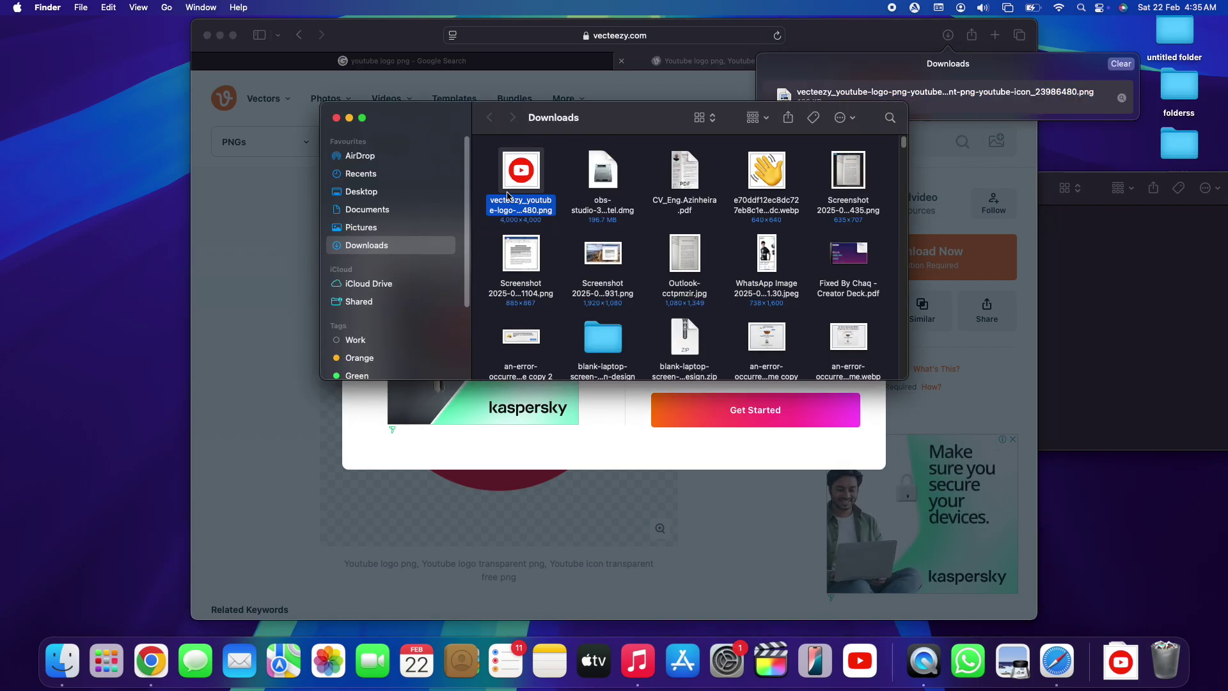
{"action": "left_click_drag", "start_coordinate": [540, 197], "coordinate": [1142, 543]}
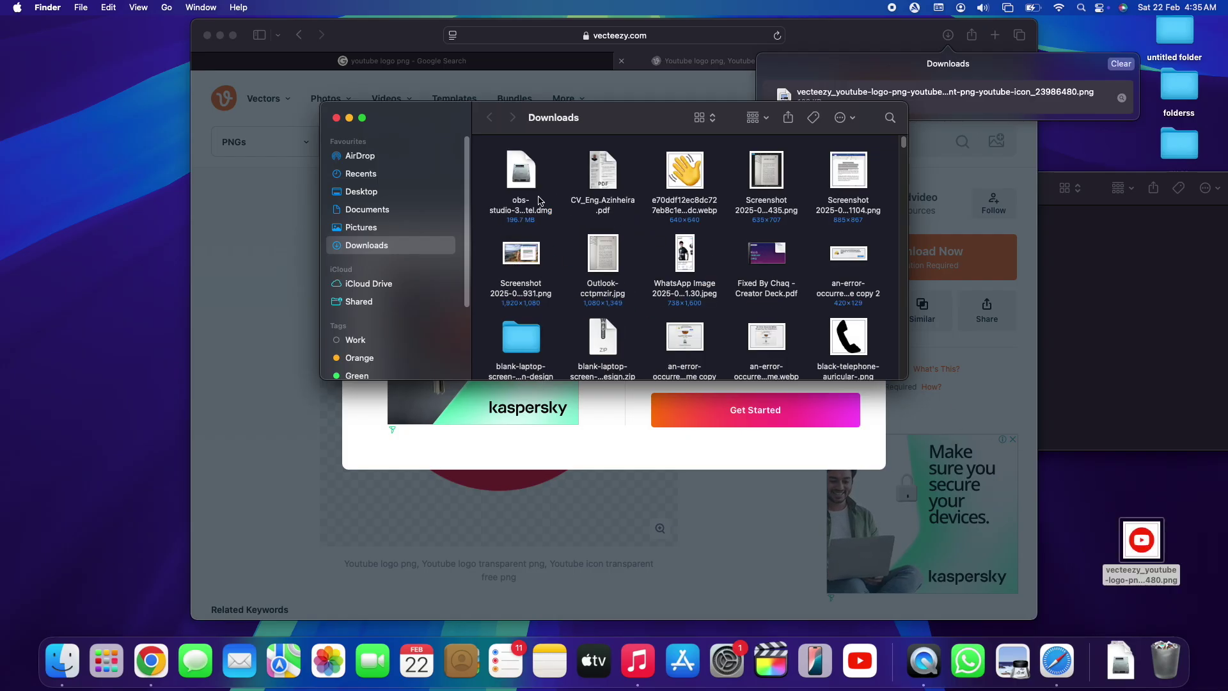
Step: Close Downloads, minimize the Applications and Safari windows, and open the logo PNG in Preview
{"action": "left_click", "coordinate": [335, 119]}
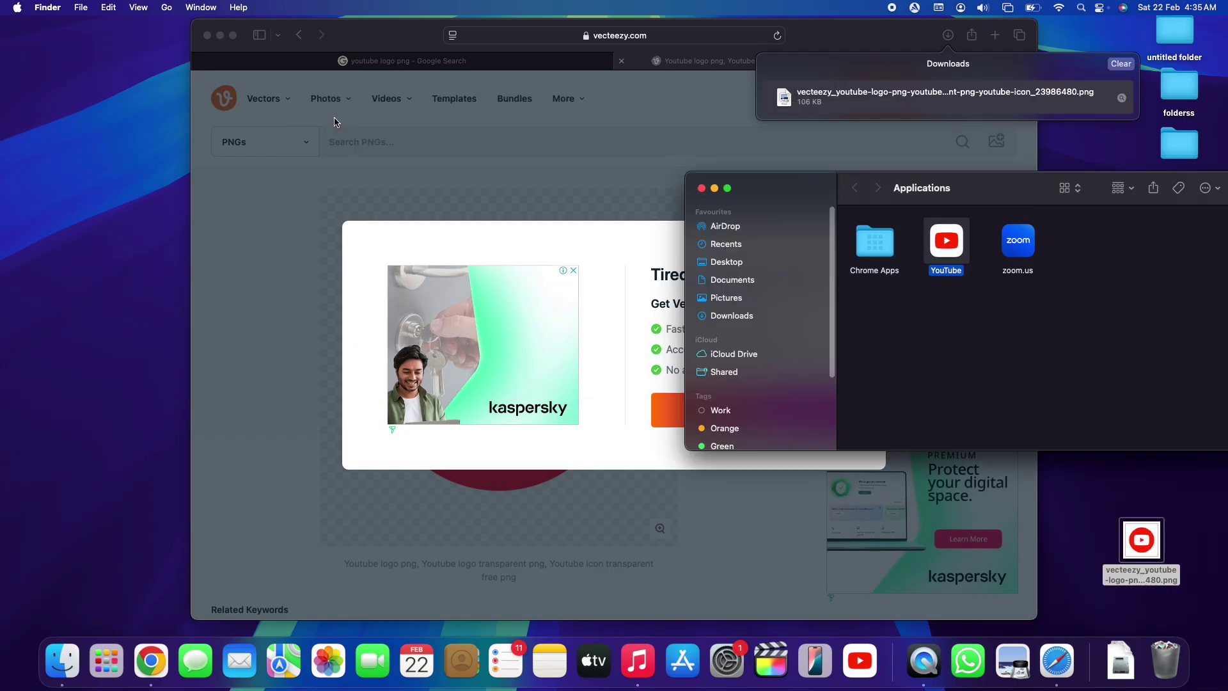
{"action": "left_click", "coordinate": [715, 188]}
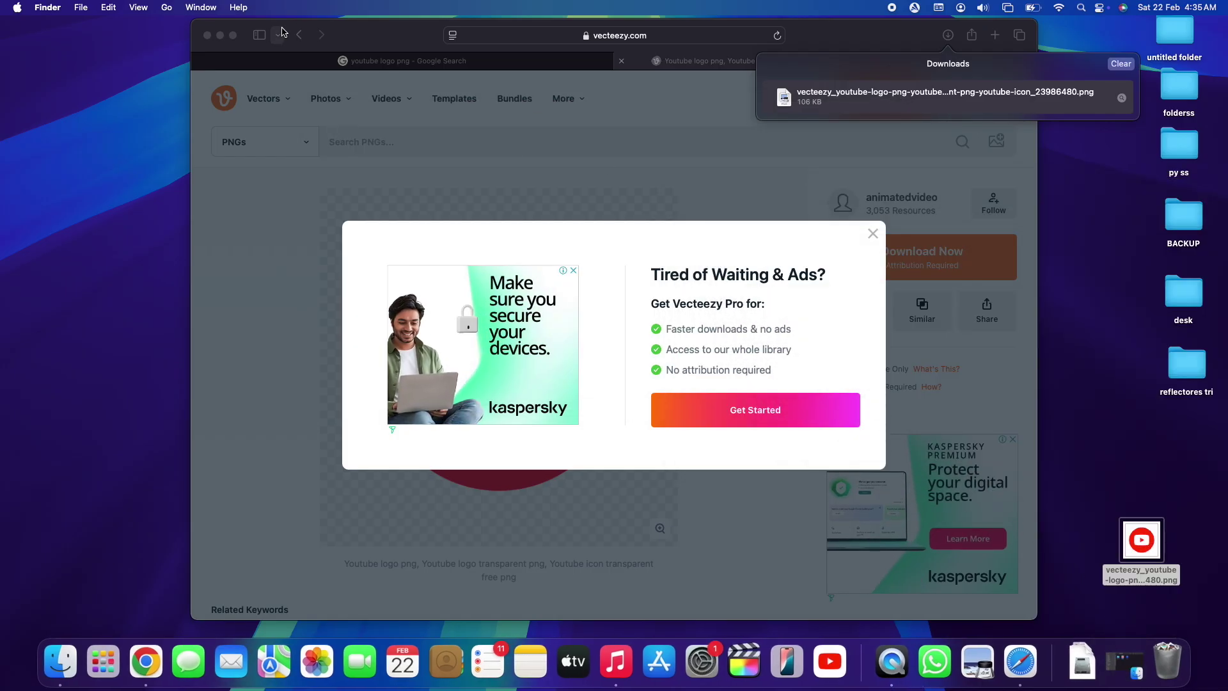
{"action": "left_click", "coordinate": [219, 35]}
{"action": "left_click_drag", "start_coordinate": [1139, 544], "coordinate": [921, 329]}
{"action": "double_click", "coordinate": [921, 329]}
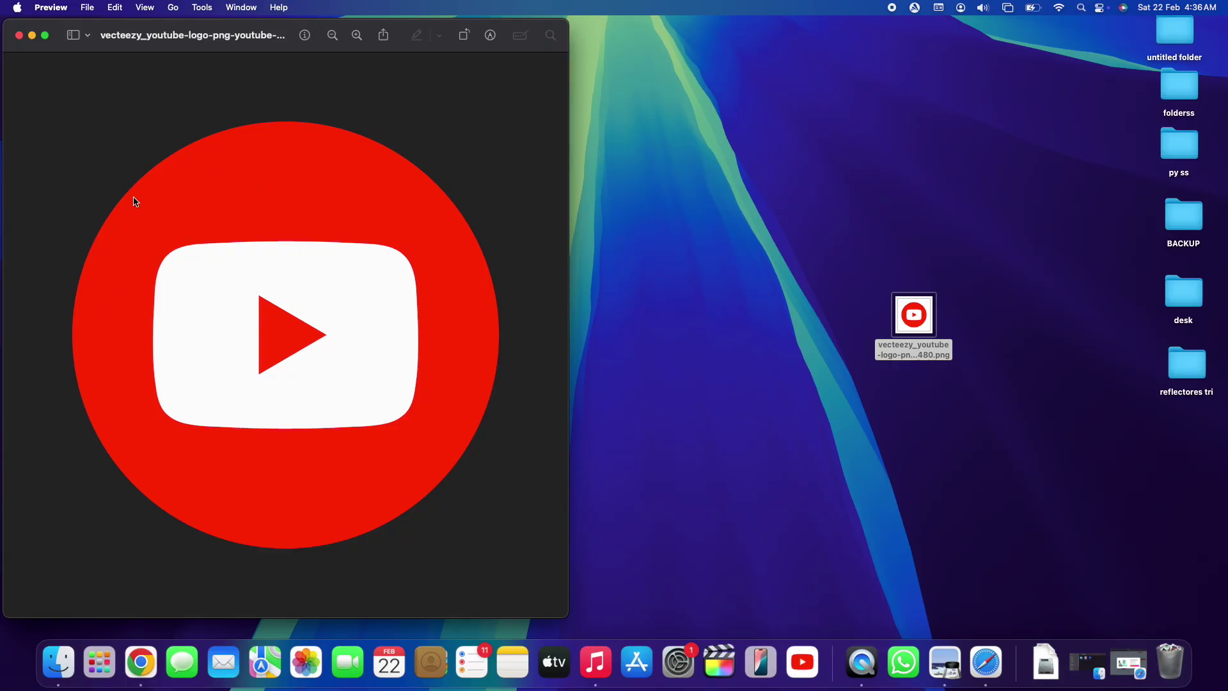
Step: Close Preview, open Applications from the Dock, and bring up Get Info for YouTube
{"action": "left_click", "coordinate": [18, 35]}
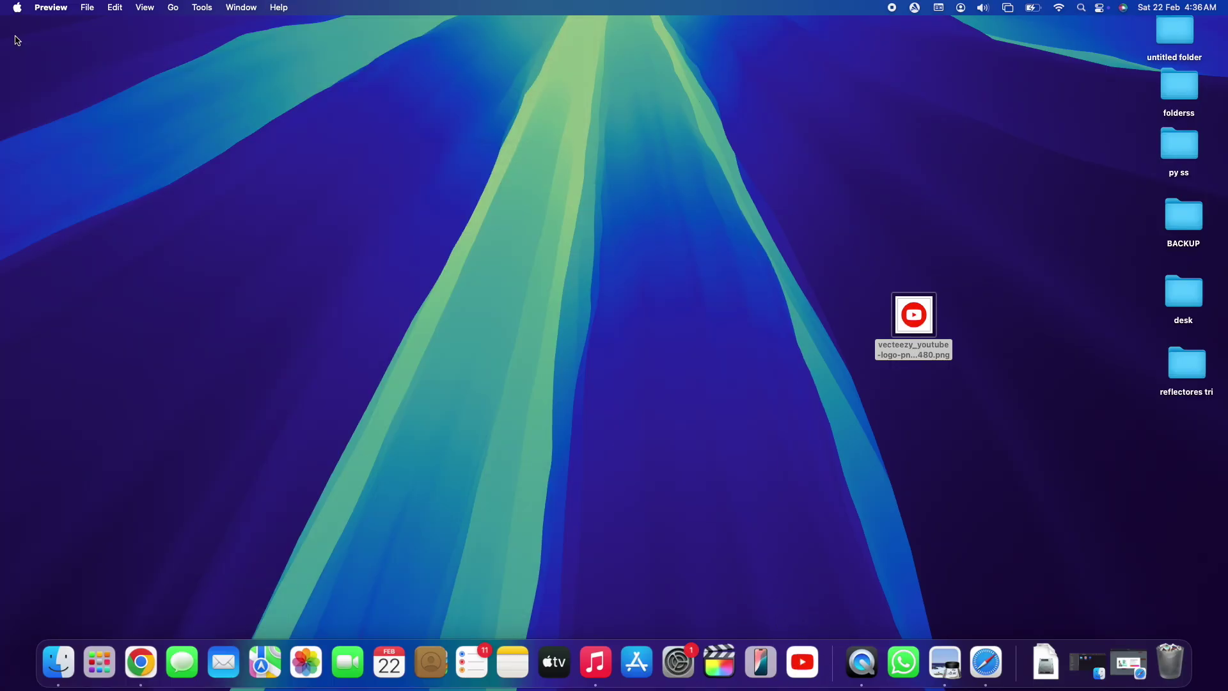
{"action": "left_click", "coordinate": [1096, 667]}
{"action": "left_click_drag", "start_coordinate": [997, 191], "coordinate": [337, 120]}
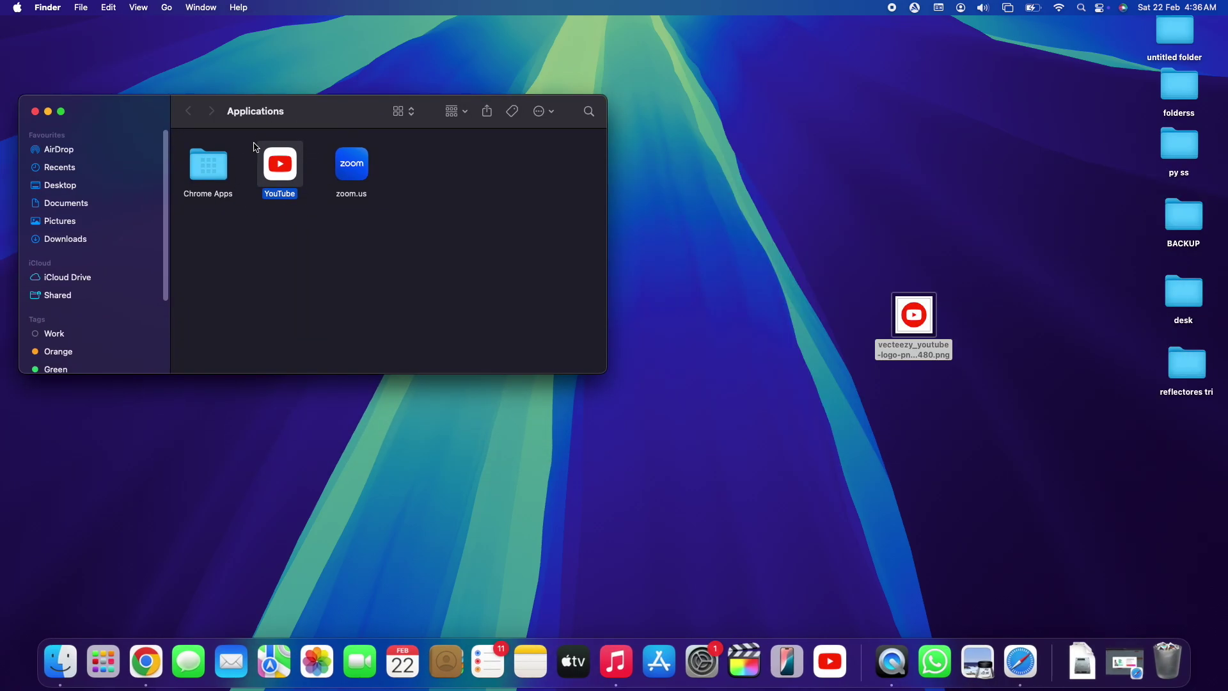
{"action": "right_click", "coordinate": [276, 167]}
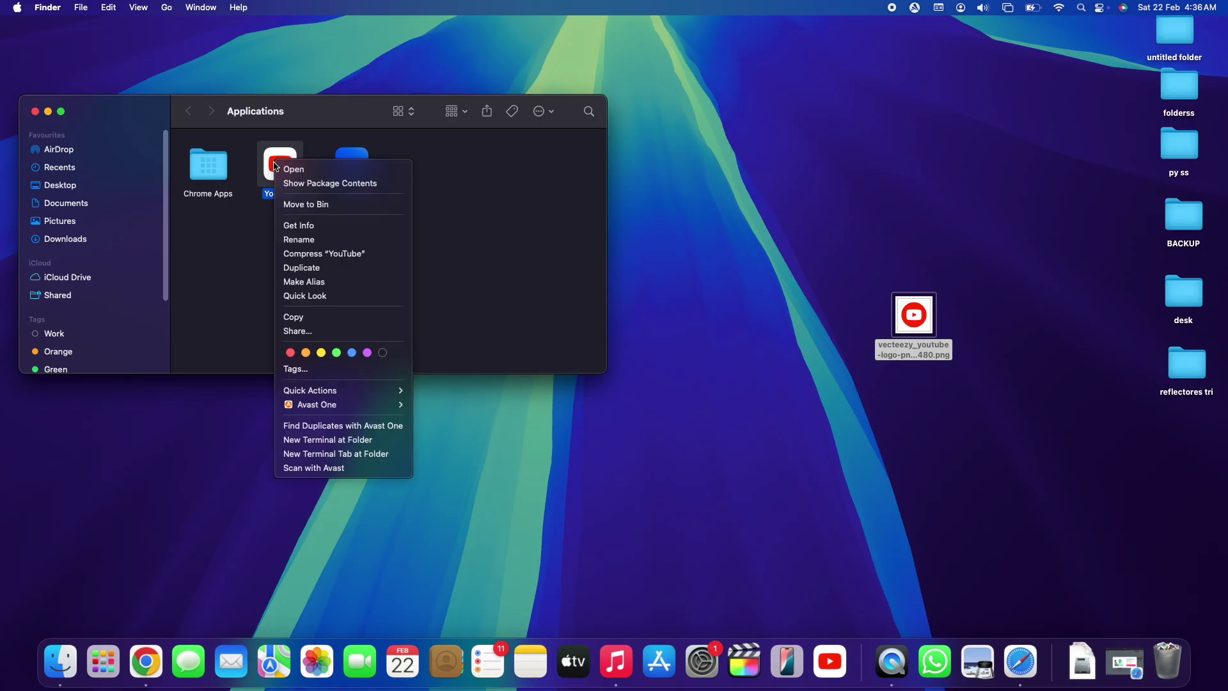
{"action": "left_click", "coordinate": [299, 225]}
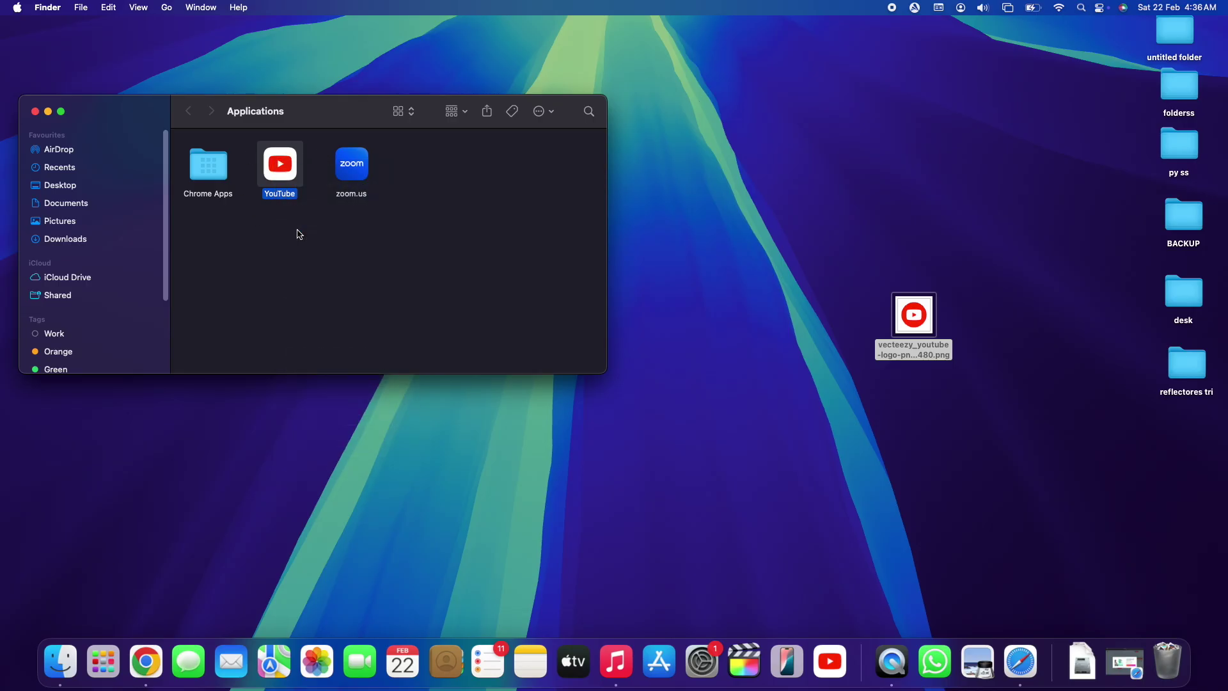
Step: Drag the red round logo PNG onto the Info window's icon, then close Info
{"action": "left_click_drag", "start_coordinate": [138, 34], "coordinate": [386, 103]}
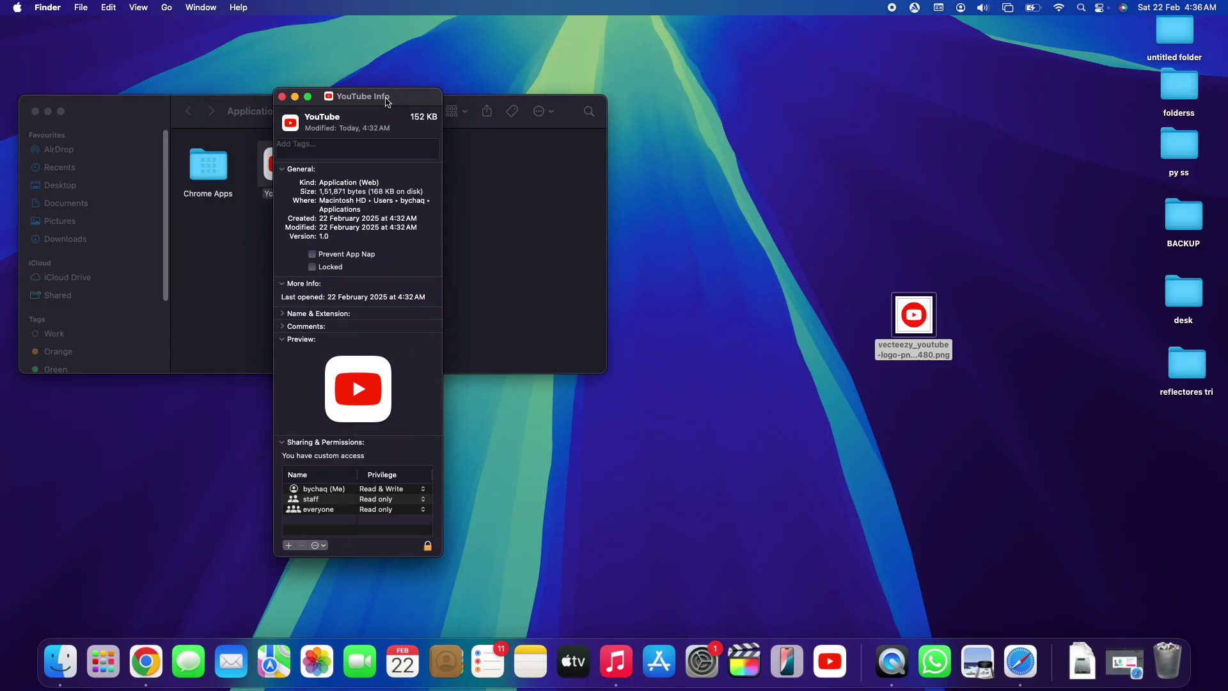
{"action": "left_click", "coordinate": [922, 319]}
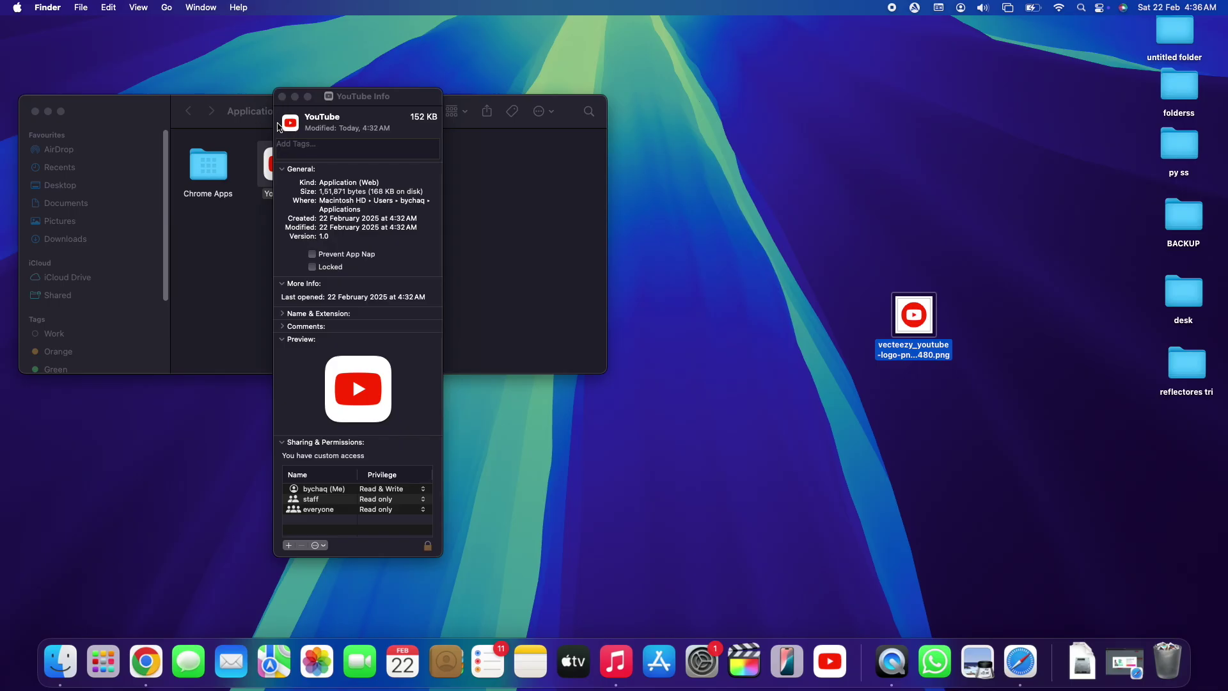
{"action": "left_click_drag", "start_coordinate": [923, 313], "coordinate": [291, 128]}
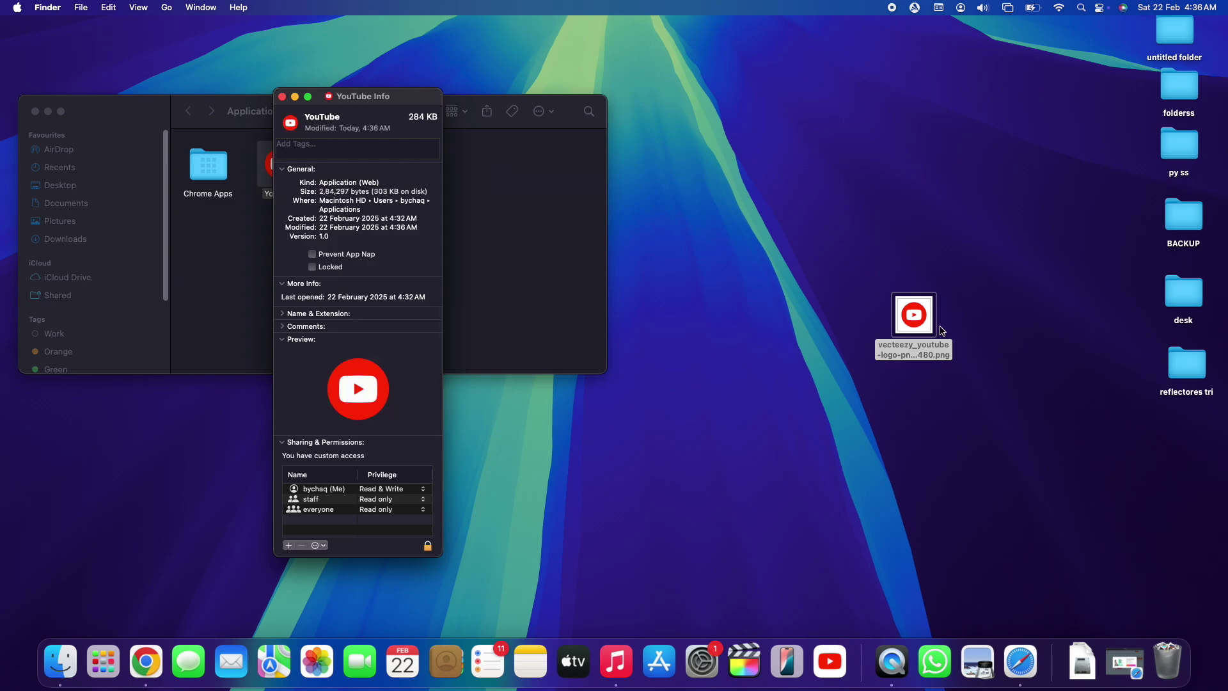
{"action": "left_click", "coordinate": [282, 97]}
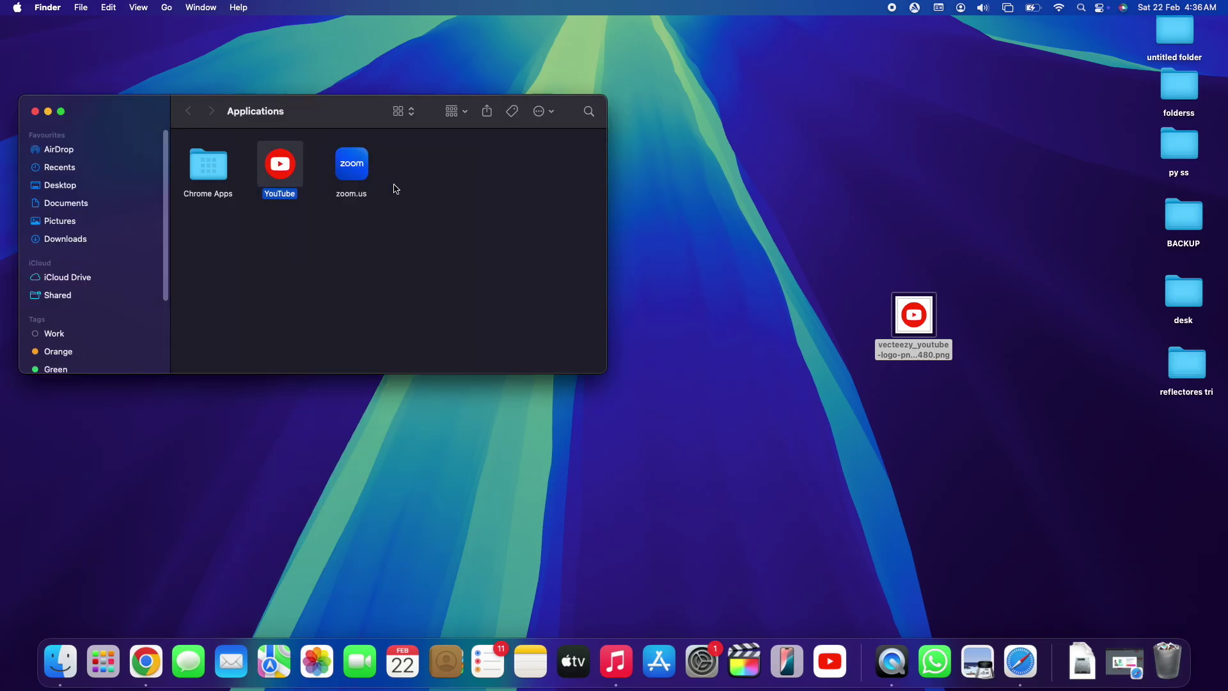
Step: Browse the installed apps overview to check the YouTube icon, then return to the desktop
{"action": "left_click", "coordinate": [103, 662]}
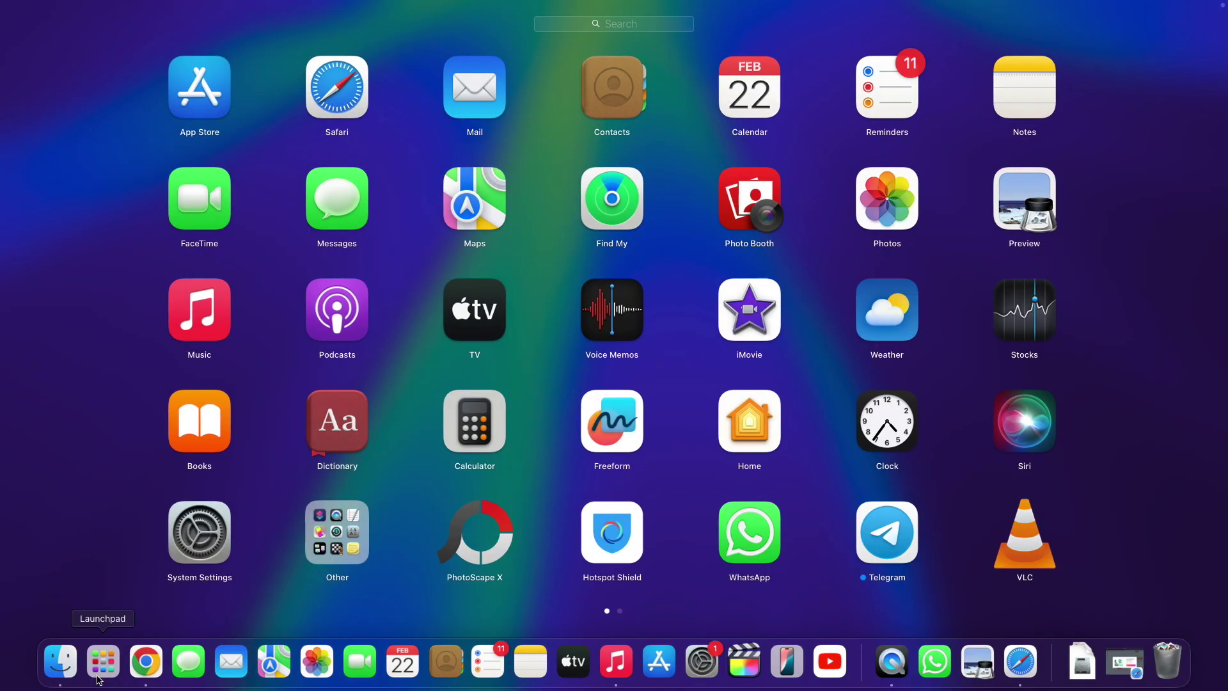
{"action": "scroll", "coordinate": [373, 416], "scroll_direction": "right", "scroll_amount": 5}
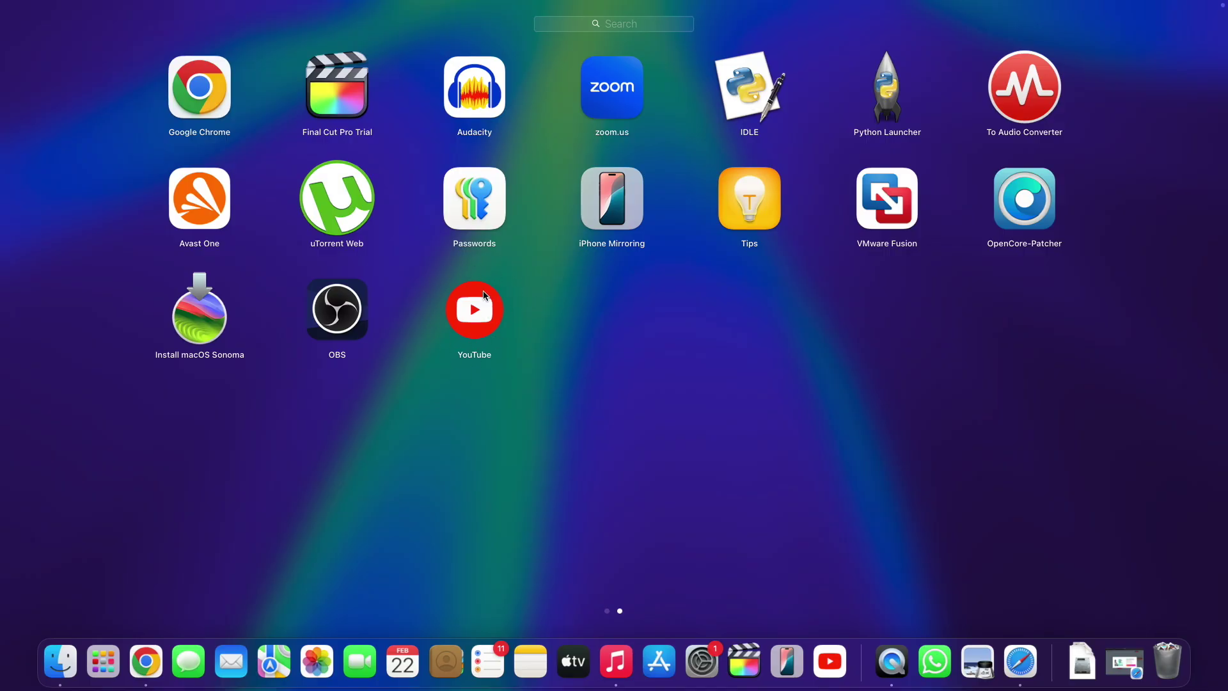
{"action": "left_click", "coordinate": [746, 430]}
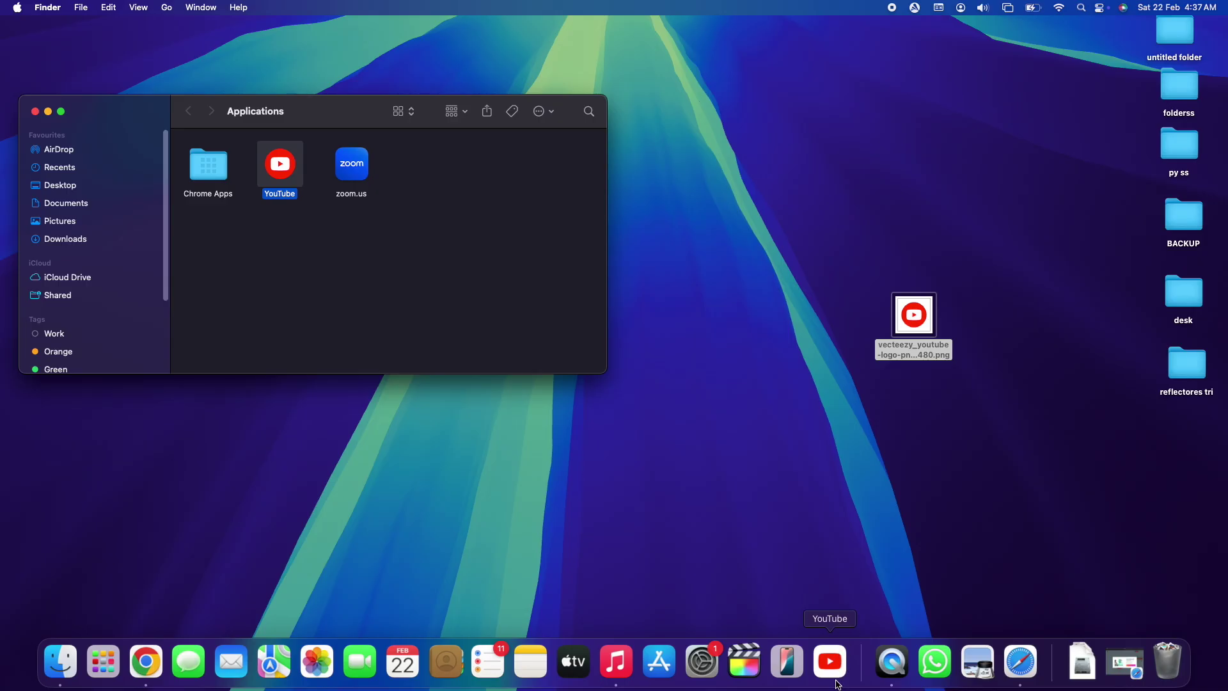
Step: Remove the old YouTube shortcut from the Dock via Options > Remove from Dock
{"action": "right_click", "coordinate": [838, 664]}
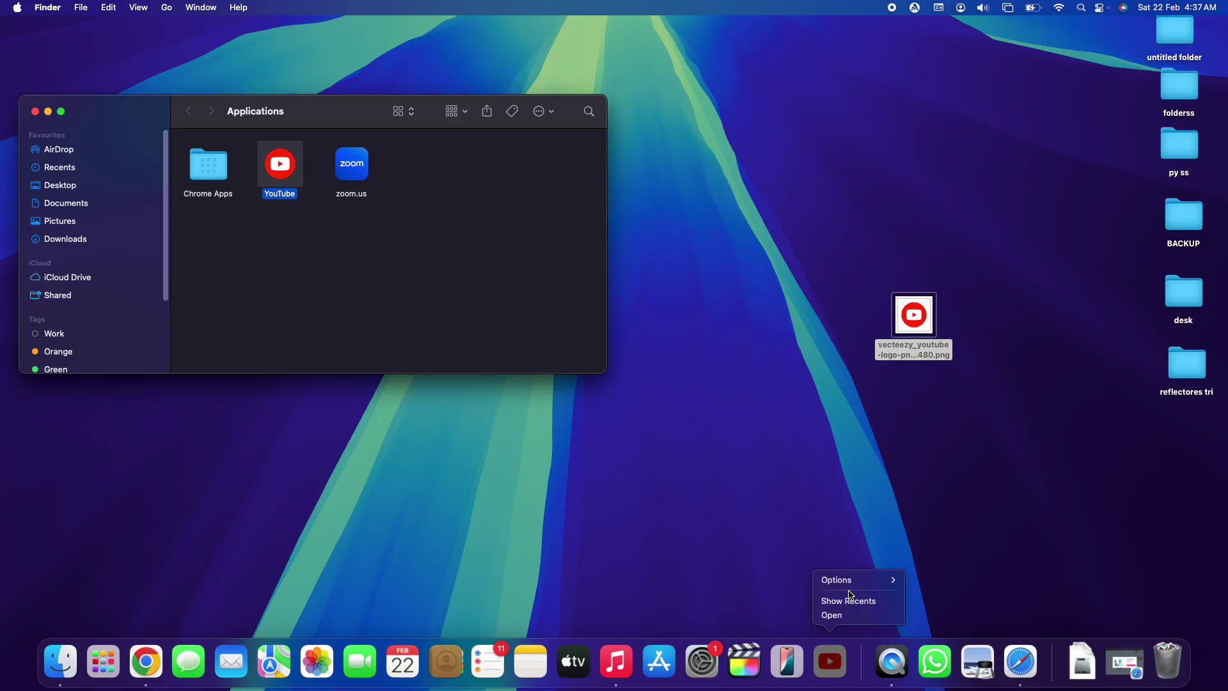
{"action": "mouse_move", "coordinate": [850, 589]}
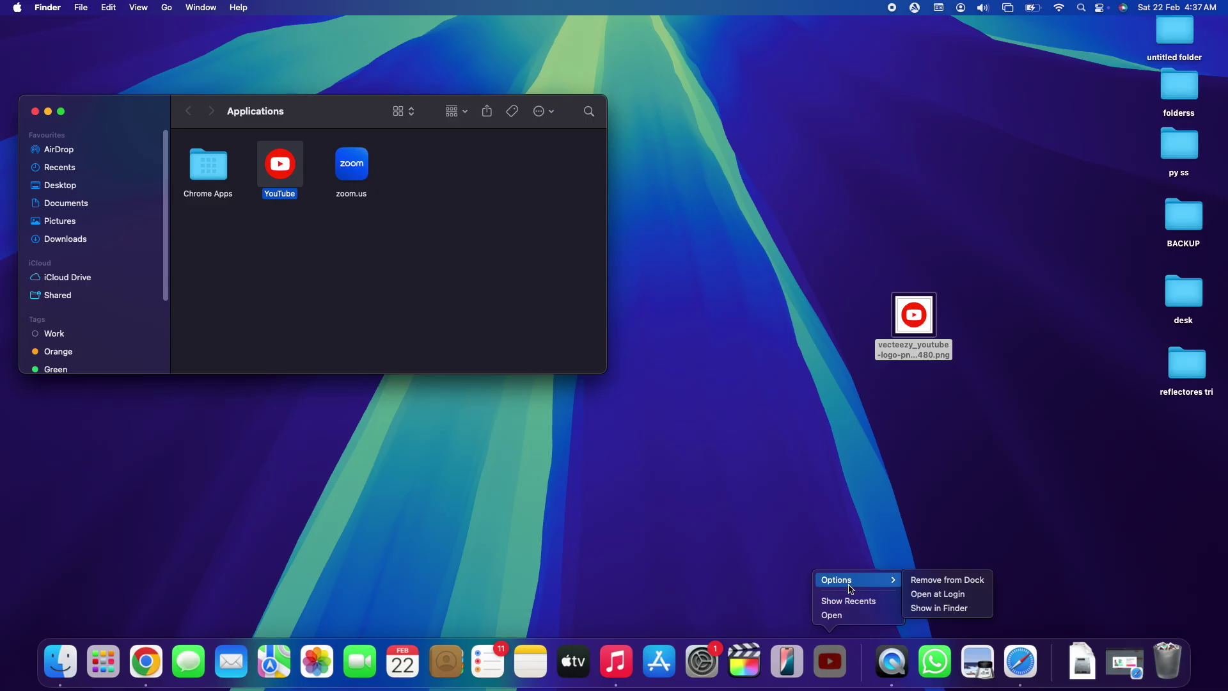
{"action": "left_click", "coordinate": [956, 582]}
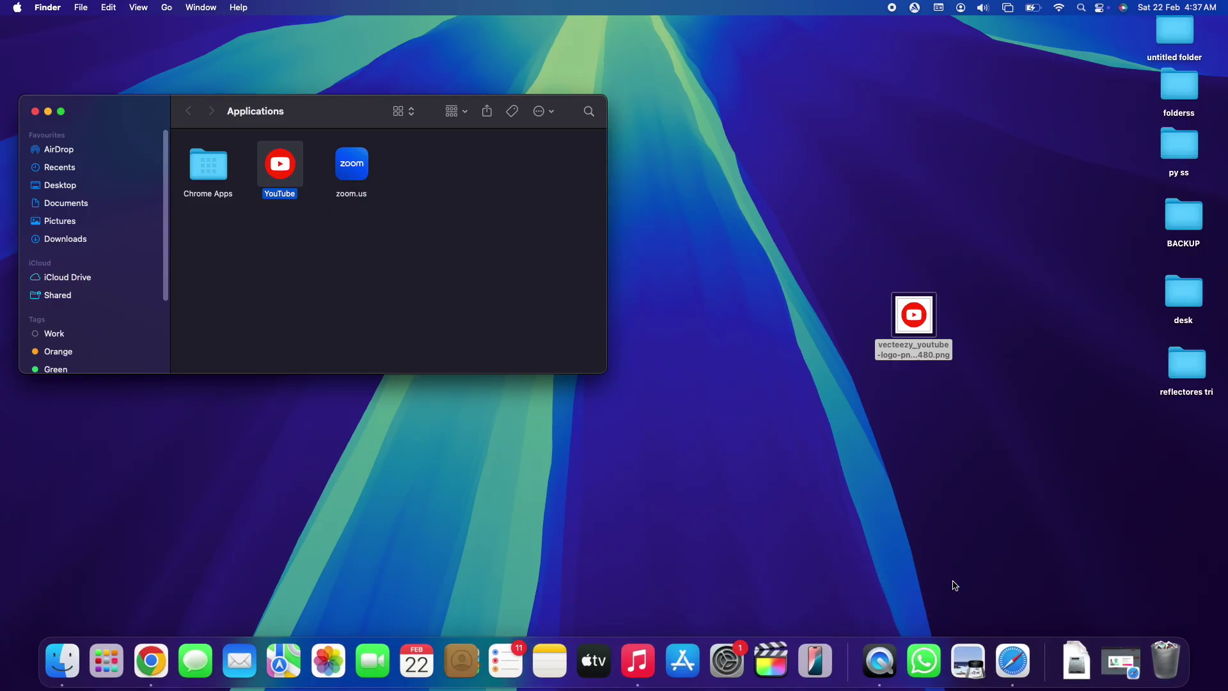
Step: Drag YouTube from Applications into the Dock after iPhone Mirroring and launch it
{"action": "left_click", "coordinate": [410, 292]}
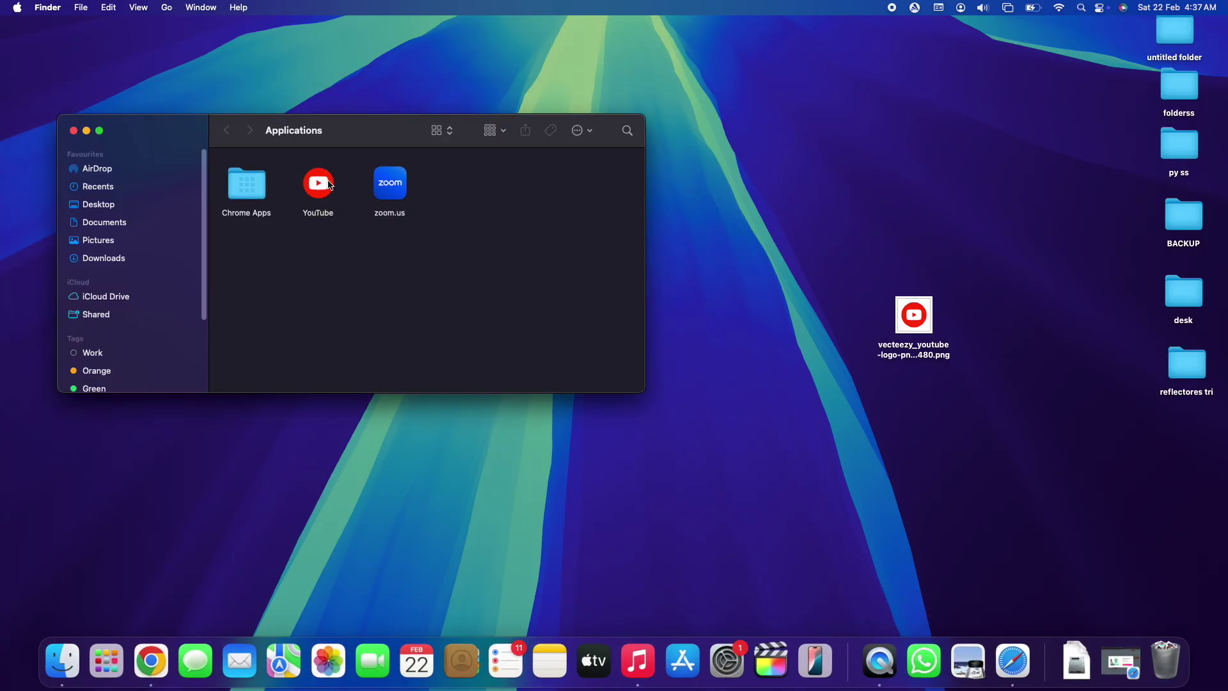
{"action": "left_click", "coordinate": [323, 189]}
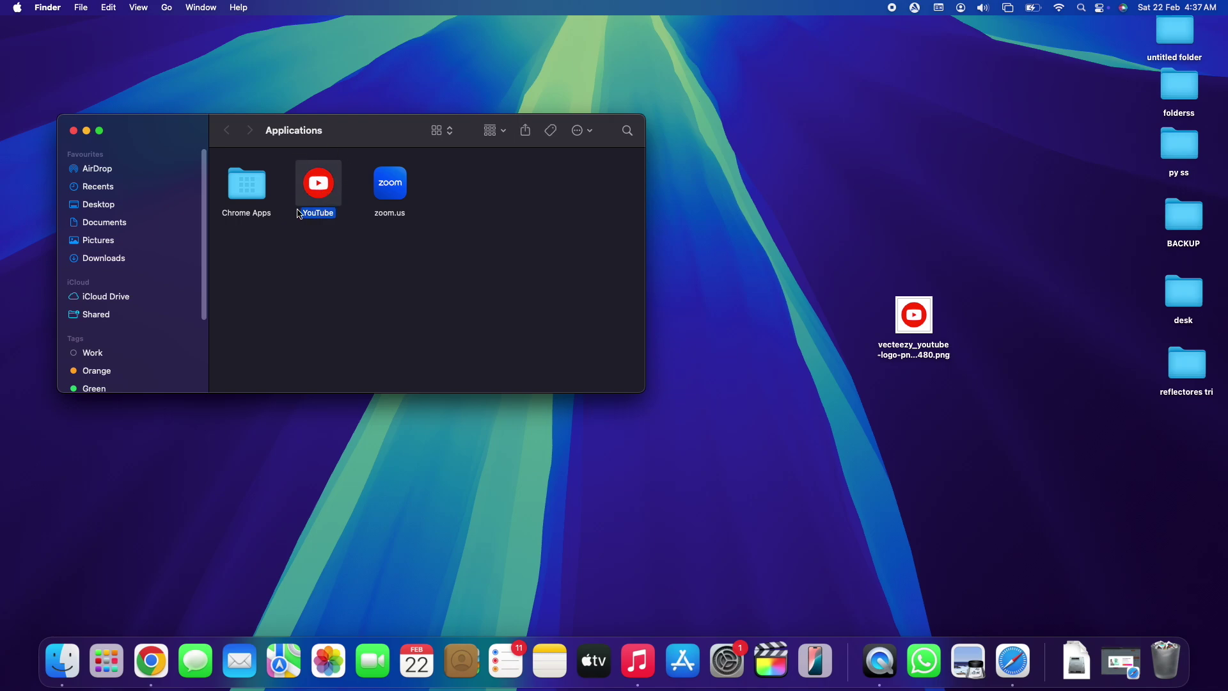
{"action": "left_click_drag", "start_coordinate": [314, 188], "coordinate": [811, 671]}
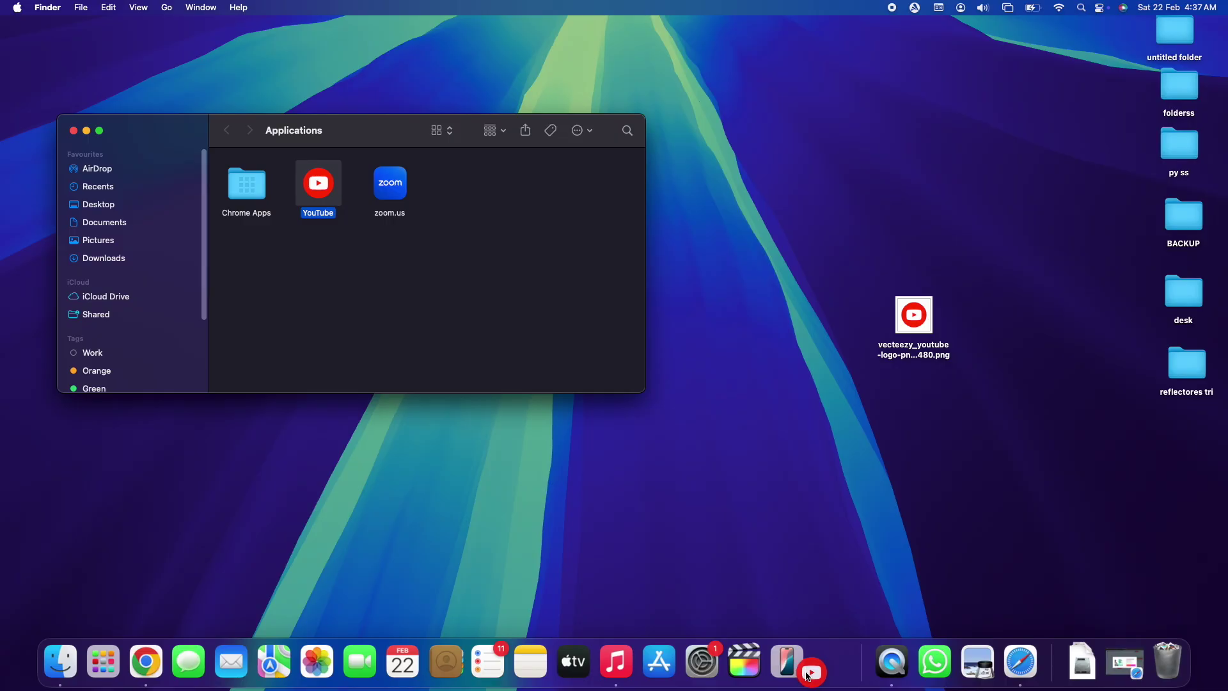
{"action": "left_click_drag", "start_coordinate": [326, 184], "coordinate": [809, 662]}
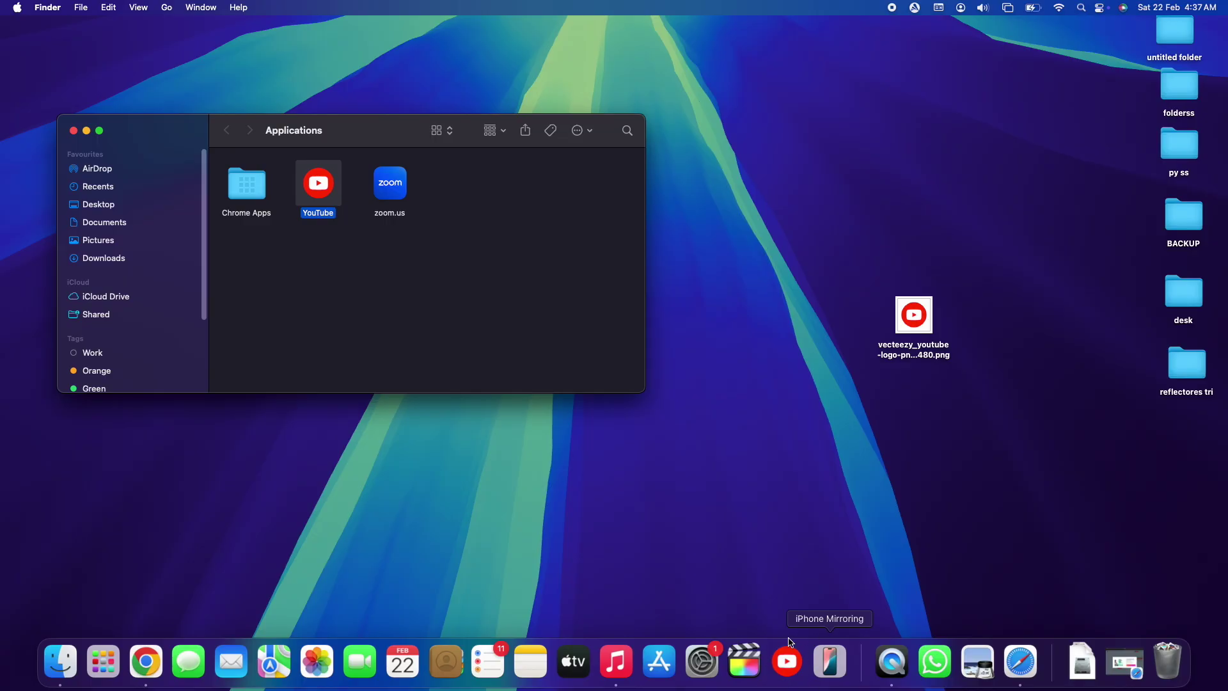
{"action": "left_click_drag", "start_coordinate": [788, 675], "coordinate": [832, 660]}
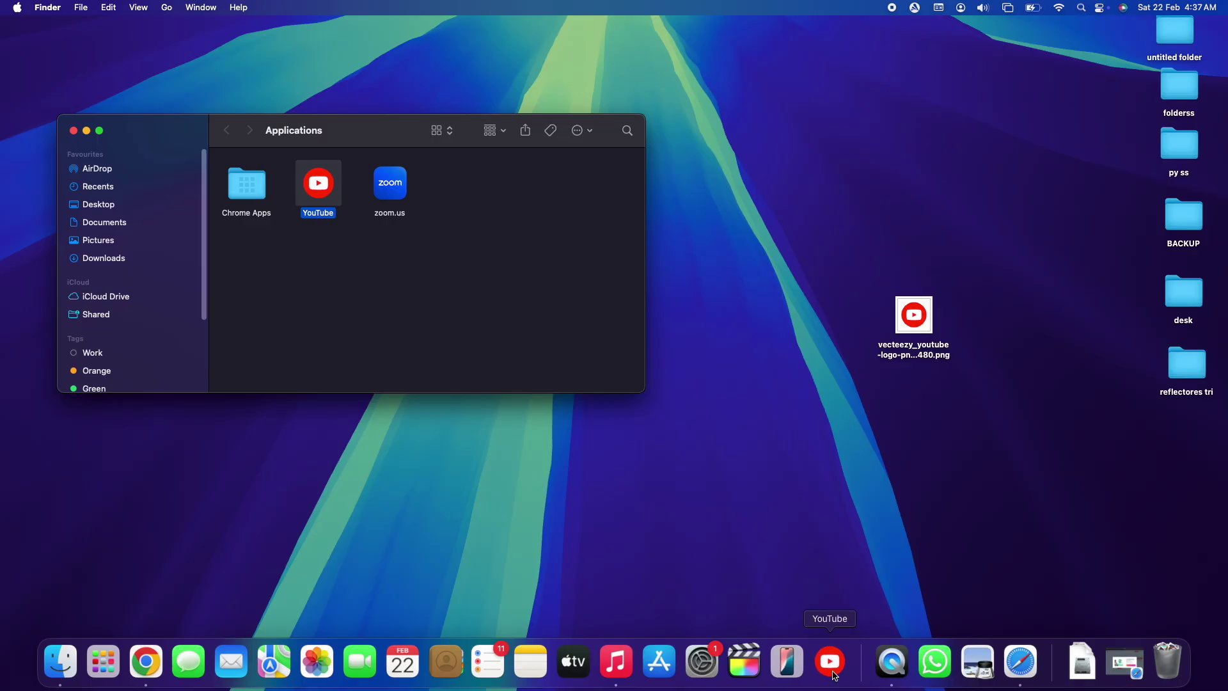
{"action": "left_click", "coordinate": [835, 675]}
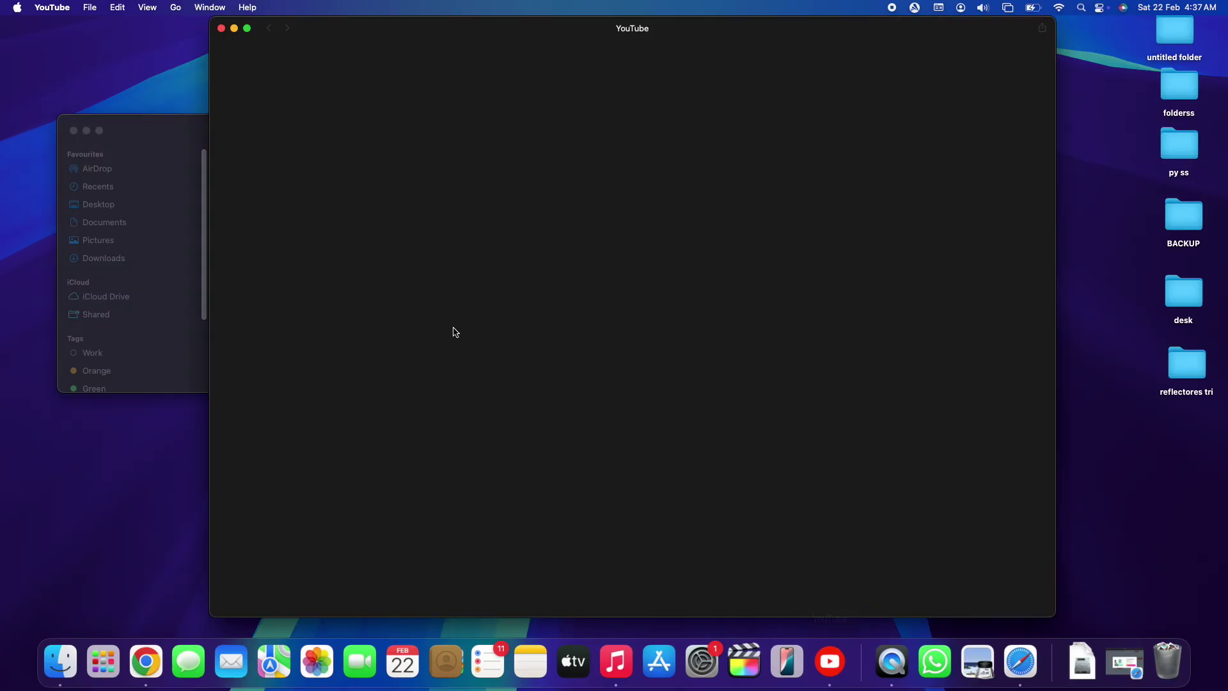